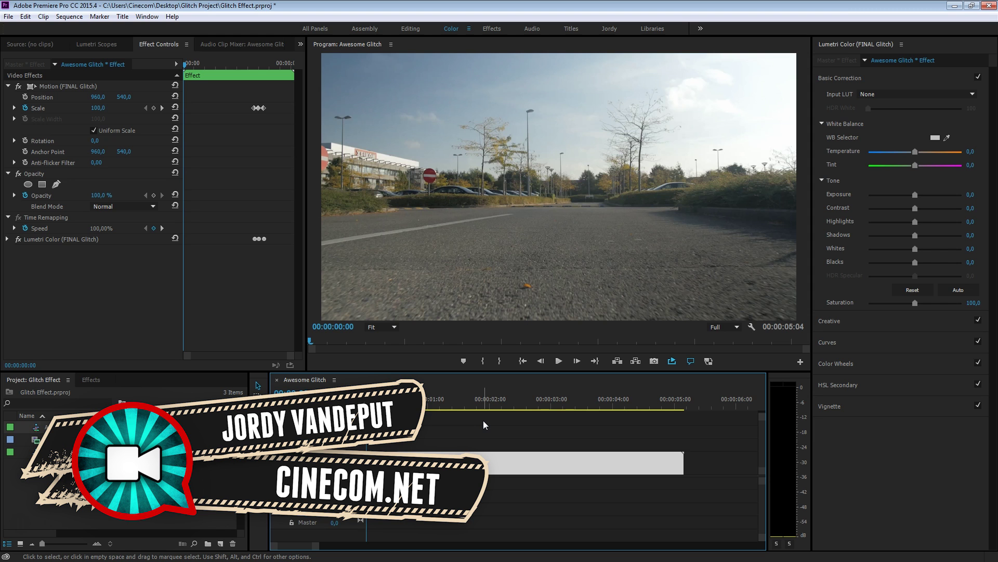
- Preview the Awesome Glitch sequence's RGB-split frame around 00:00:03:14, then select that sequence
{"action": "left_click_drag", "start_coordinate": [492, 409], "coordinate": [588, 405]}
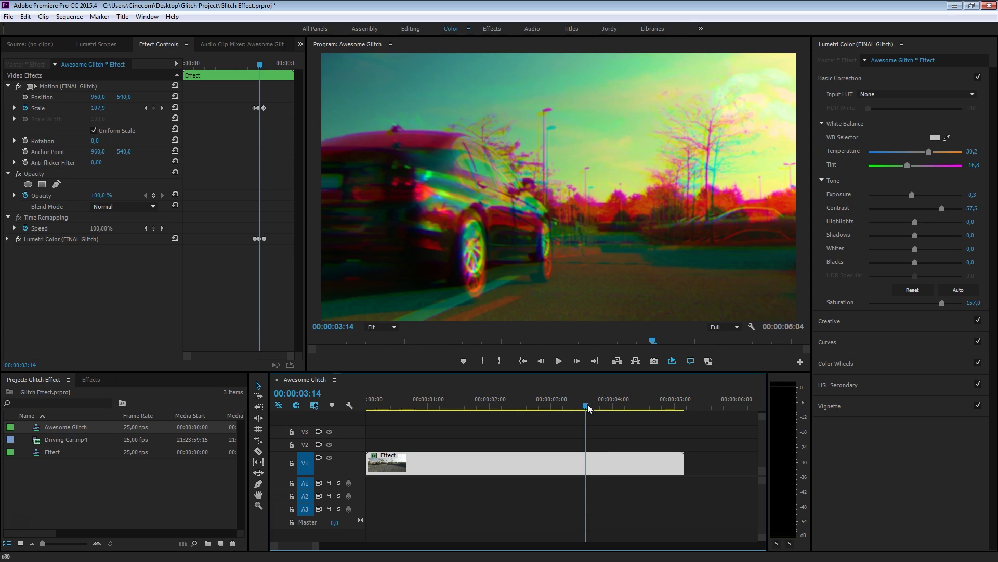
{"action": "left_click", "coordinate": [274, 445]}
- Delete both old sequences and create a new sequence named 'Glitch Effect'
{"action": "left_click", "coordinate": [36, 452], "text": "ctrl"}
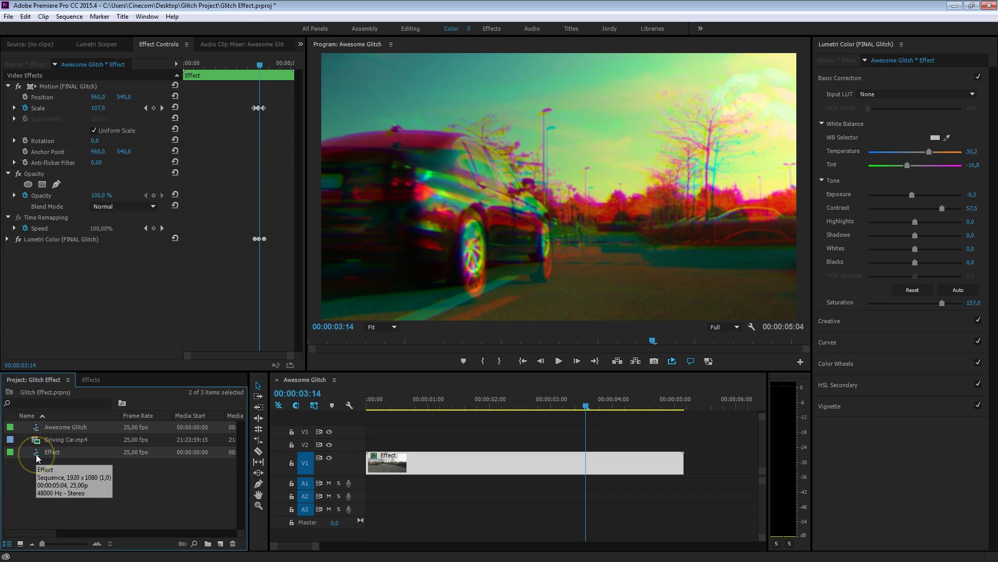
{"action": "key", "text": "Delete"}
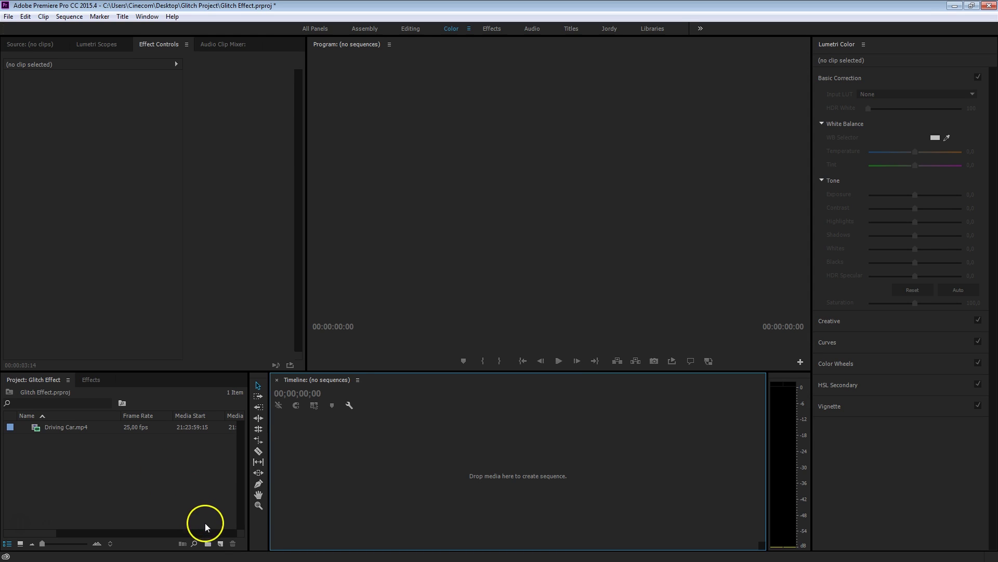
{"action": "left_click", "coordinate": [224, 546]}
{"action": "left_click", "coordinate": [299, 418]}
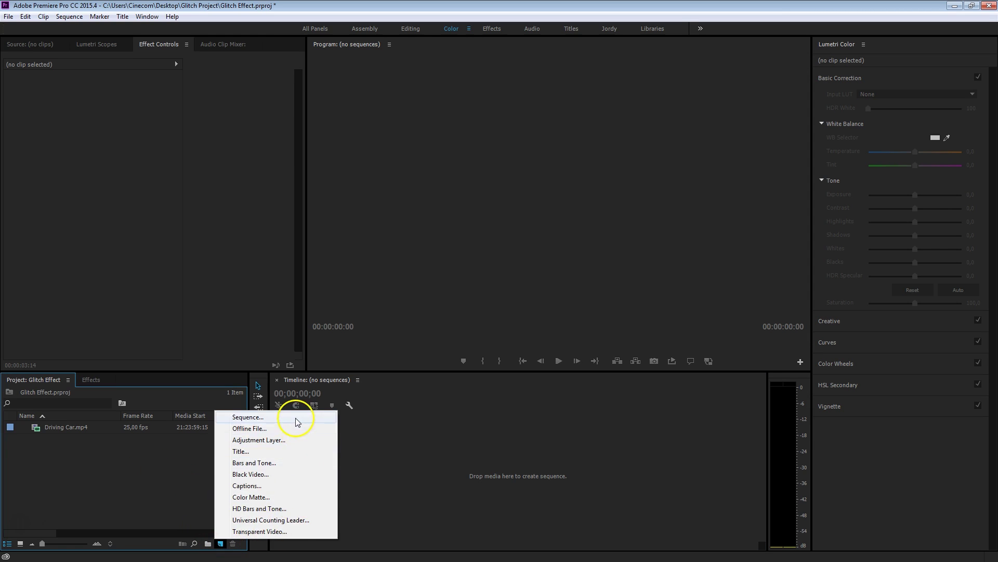
{"action": "type", "text": "Gl"}
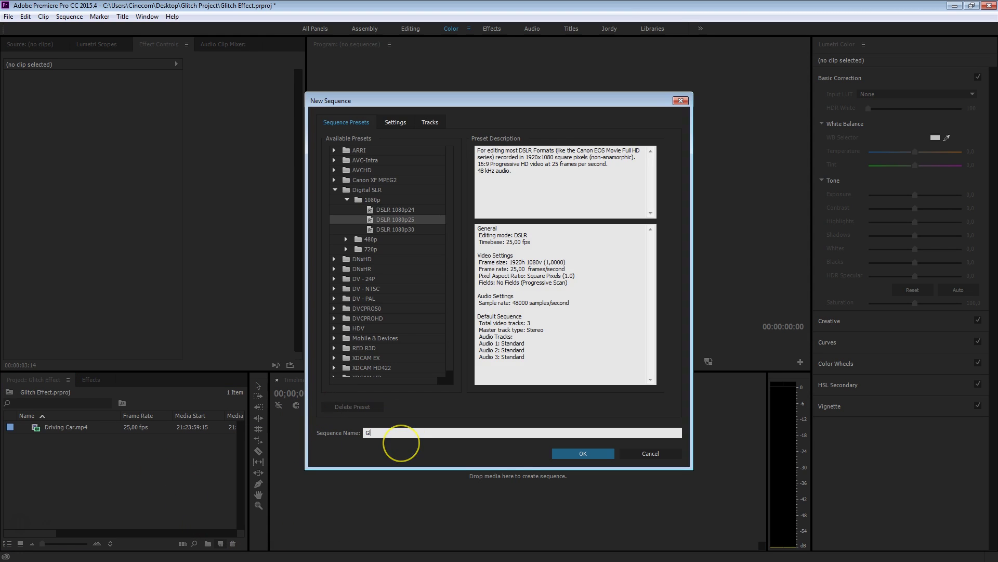
{"action": "type", "text": "itch Effect"}
{"action": "left_click", "coordinate": [583, 454]}
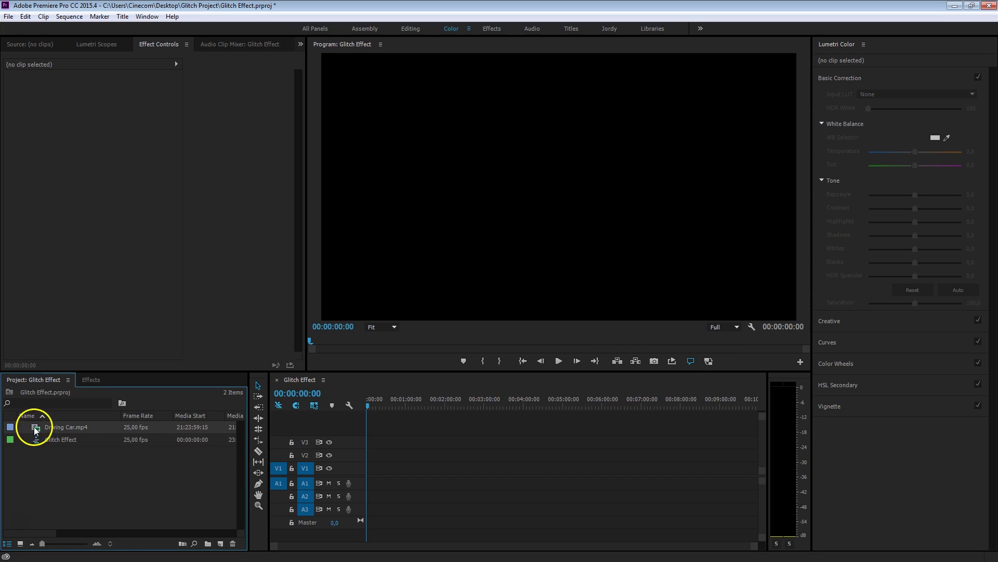
- Place Driving Car.mp4 at the sequence start and move the playhead to 00:00:03:24
{"action": "left_click_drag", "start_coordinate": [34, 423], "coordinate": [373, 511]}
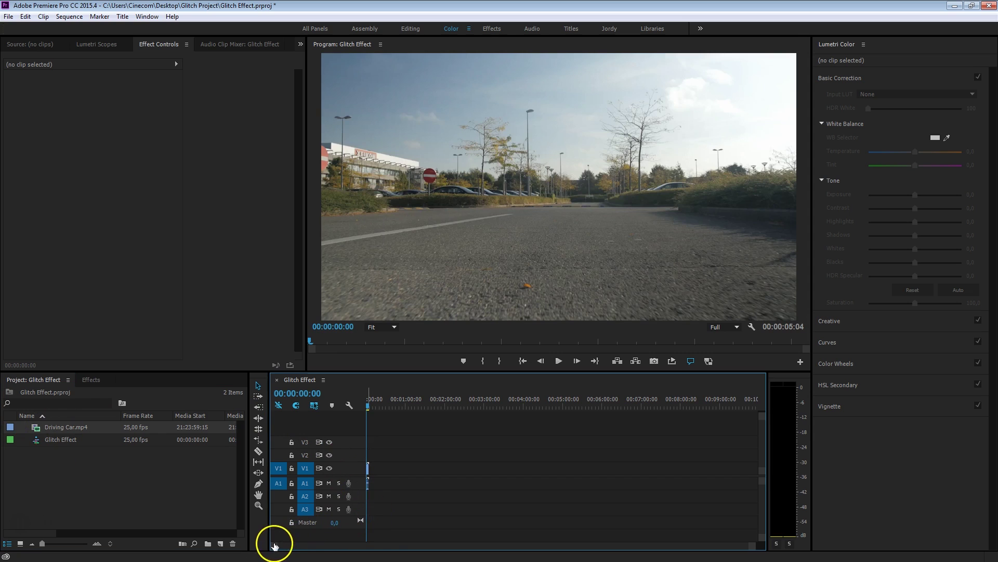
{"action": "key", "text": "="}
{"action": "key", "text": "="}
{"action": "key", "text": "="}
{"action": "key", "text": "="}
{"action": "key", "text": "="}
{"action": "key", "text": "="}
{"action": "left_click", "coordinate": [398, 467]}
{"action": "left_click_drag", "start_coordinate": [369, 404], "coordinate": [409, 407]}
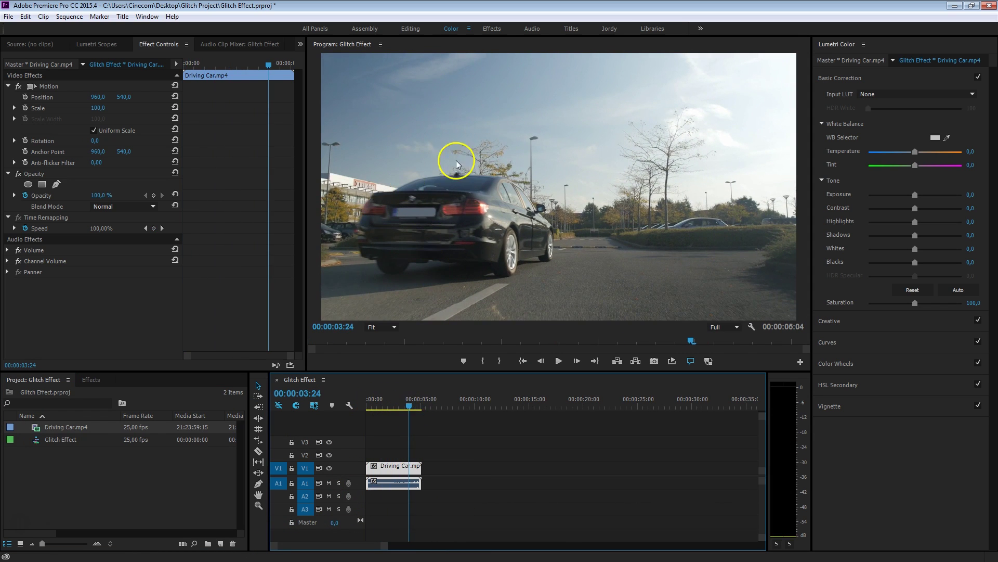
{"action": "left_click", "coordinate": [574, 188]}
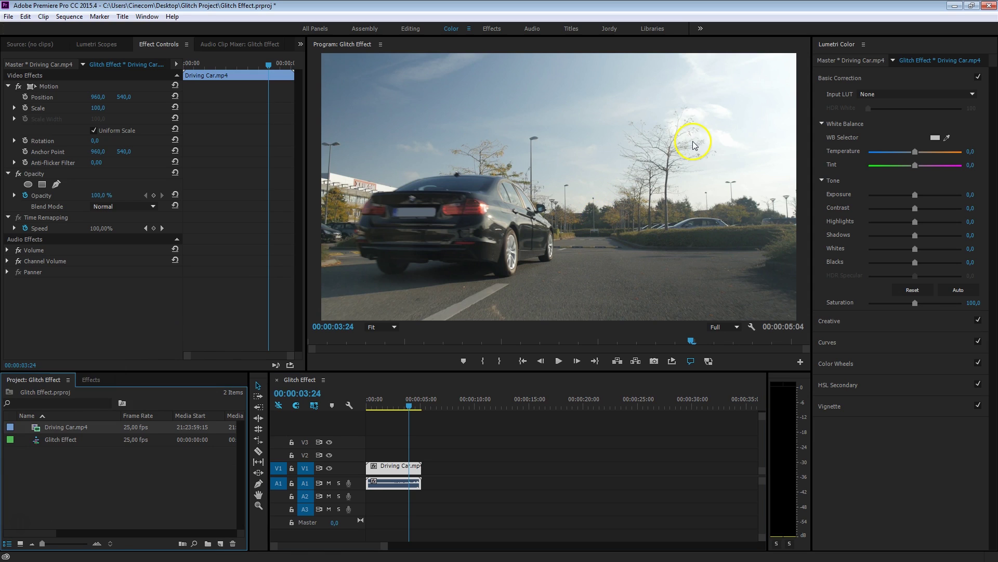
- Find Color Balance (RGB) by searching 'rgb' and apply it to the Driving Car clip
{"action": "left_click", "coordinate": [92, 379]}
{"action": "left_click", "coordinate": [83, 394]}
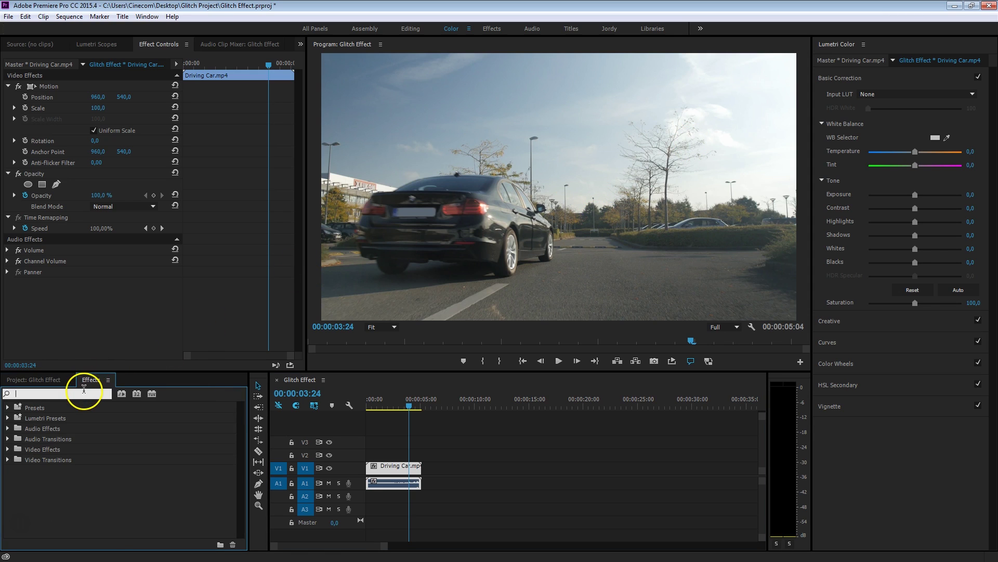
{"action": "type", "text": "rgb"}
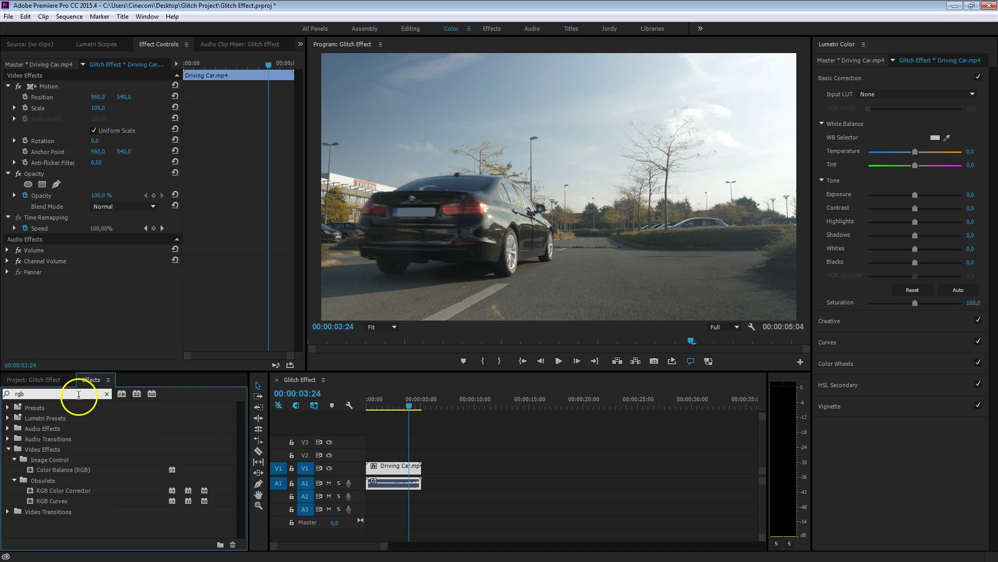
{"action": "left_click", "coordinate": [41, 470]}
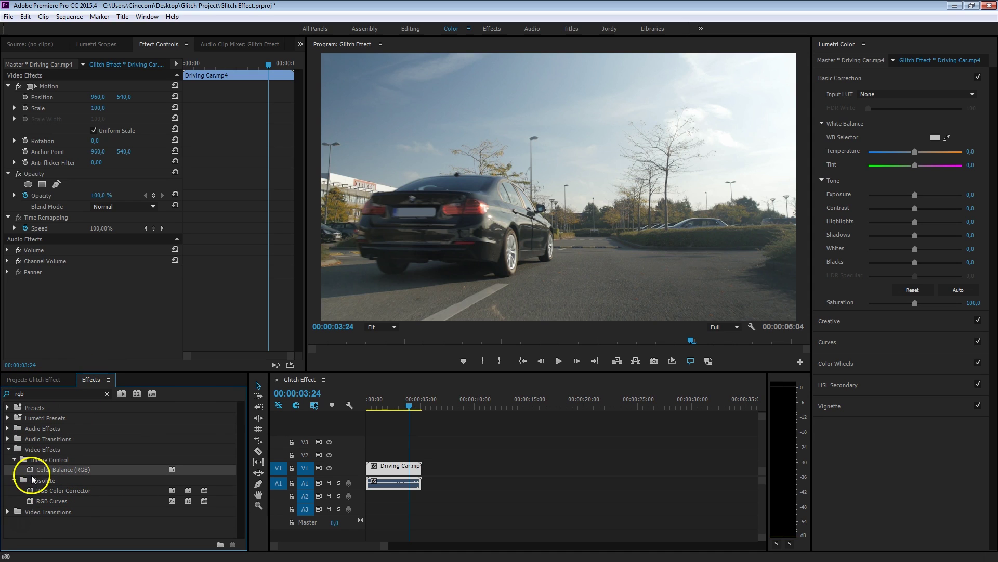
{"action": "left_click_drag", "start_coordinate": [31, 471], "coordinate": [405, 466]}
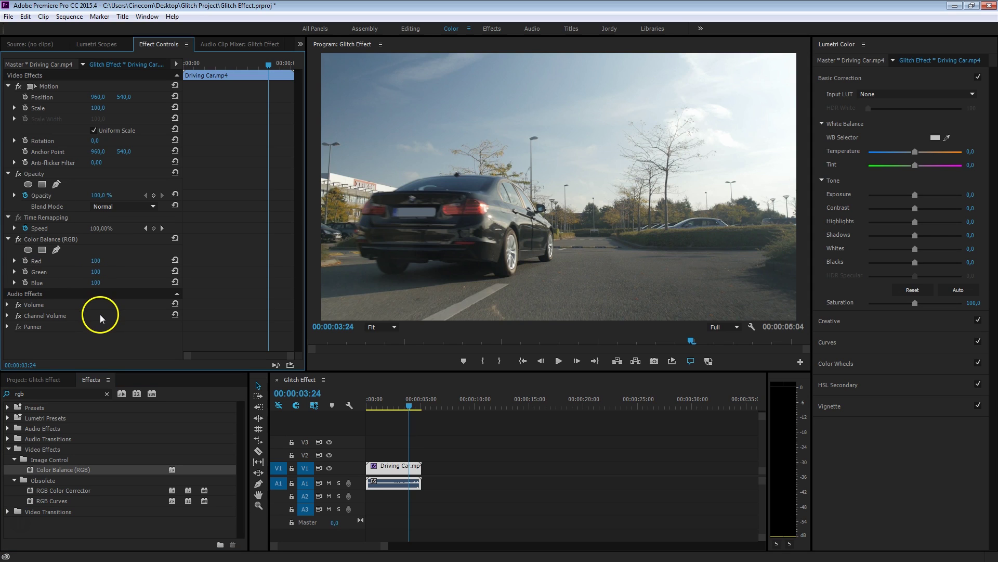
- Set the Color Balance Red and Green values to 0, leaving a blue image
{"action": "left_click", "coordinate": [99, 261]}
{"action": "type", "text": "0"}
{"action": "key", "text": "Return"}
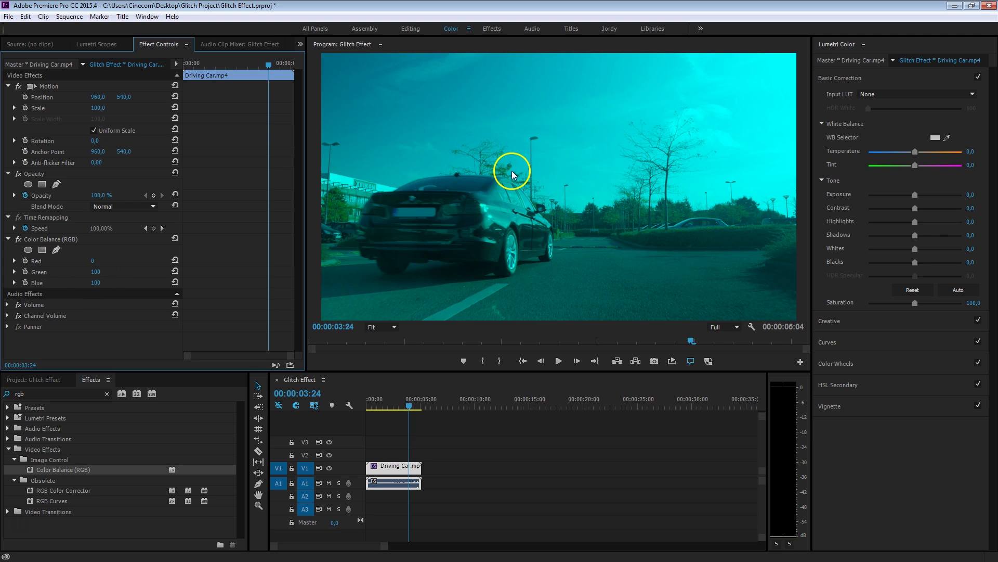
{"action": "left_click", "coordinate": [95, 270]}
{"action": "type", "text": "0"}
{"action": "key", "text": "Return"}
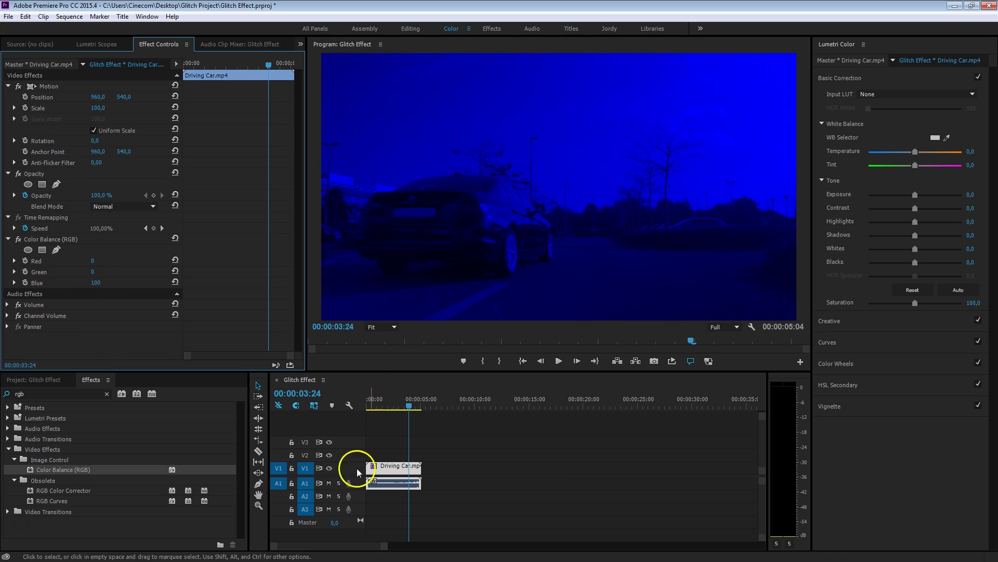
- Duplicate the Driving Car clip onto tracks V2 and V3
{"action": "left_click", "coordinate": [402, 469]}
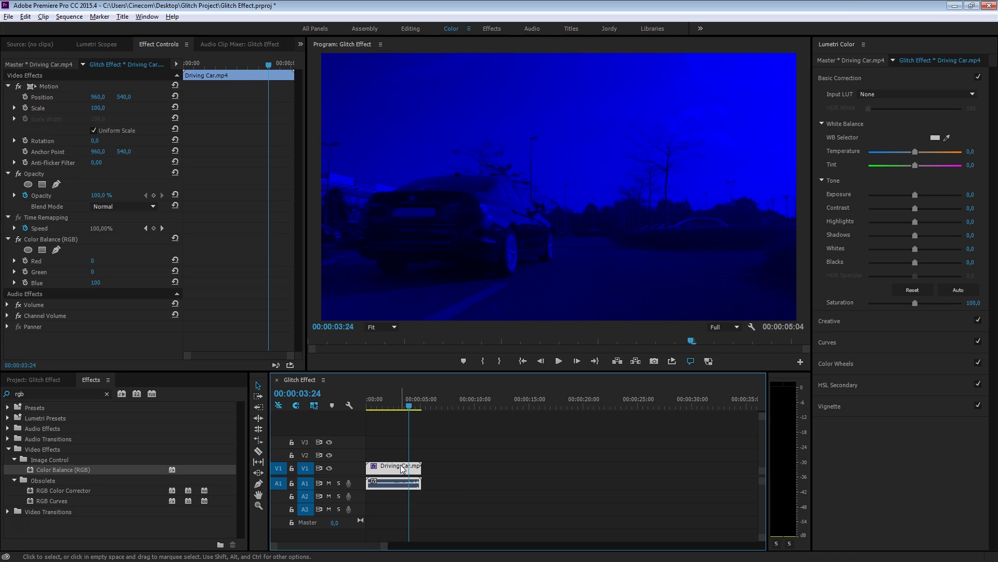
{"action": "left_click_drag", "start_coordinate": [402, 468], "coordinate": [402, 452], "text": "alt"}
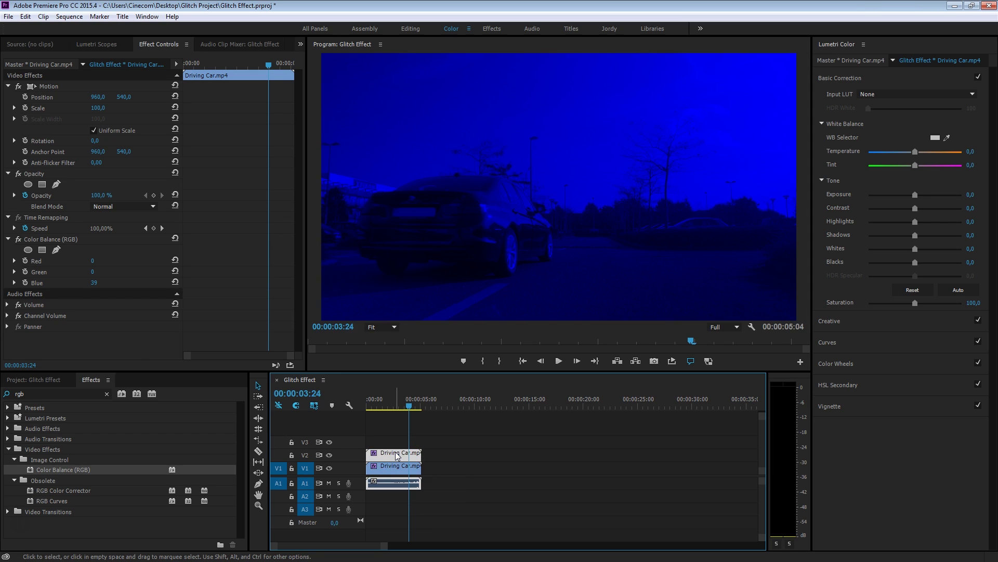
{"action": "left_click_drag", "start_coordinate": [398, 456], "coordinate": [390, 441]}
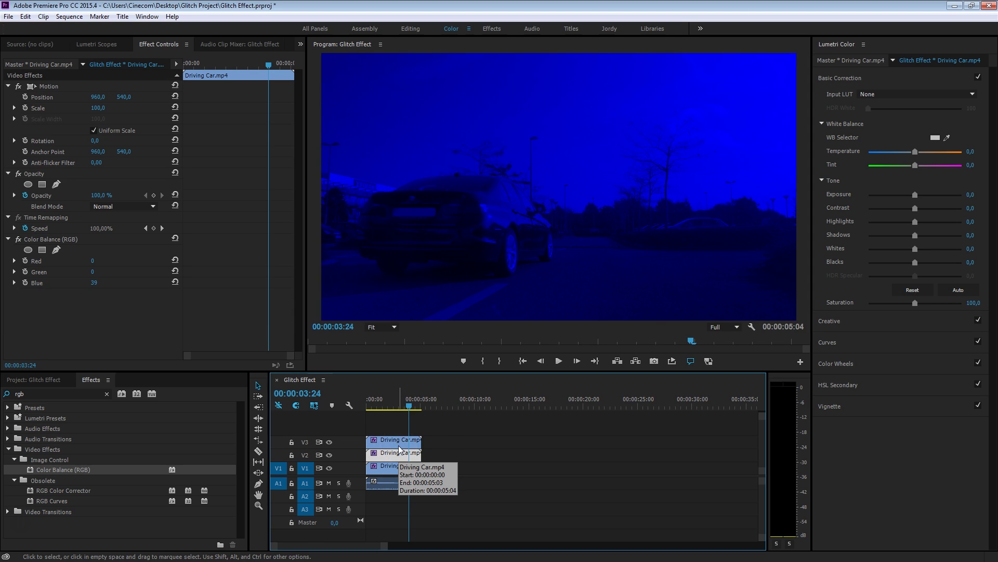
{"action": "left_click_drag", "start_coordinate": [271, 545], "coordinate": [297, 549]}
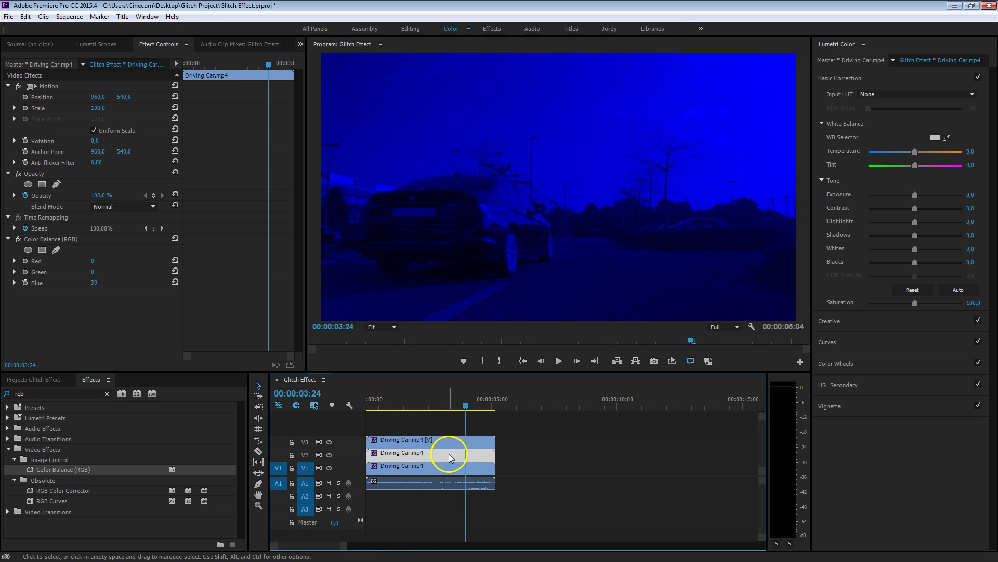
- Set the selected copy's Color Balance Green channel to 100
{"action": "left_click", "coordinate": [92, 272]}
{"action": "type", "text": "100"}
{"action": "key", "text": "Return"}
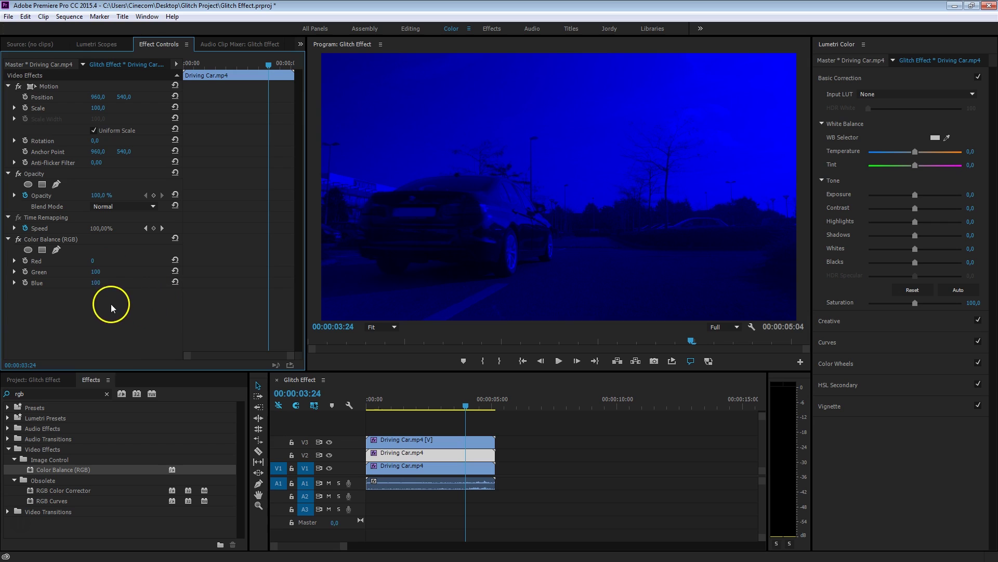
{"action": "left_click", "coordinate": [98, 282]}
- Make the V3 copy pure red with Red 100, Green 0 and Blue 0
{"action": "left_click", "coordinate": [417, 440]}
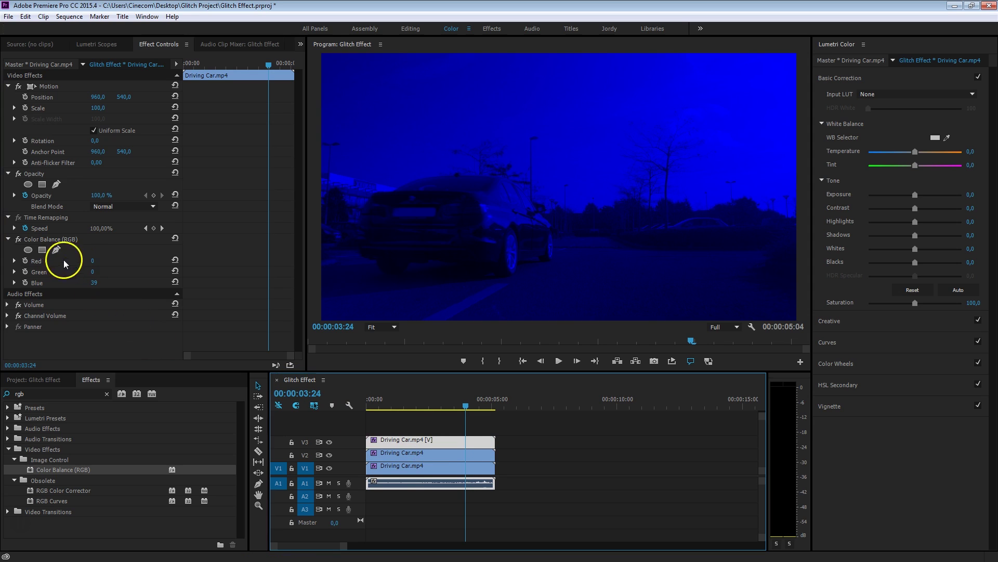
{"action": "left_click", "coordinate": [93, 260]}
{"action": "type", "text": "100"}
{"action": "left_click", "coordinate": [96, 283]}
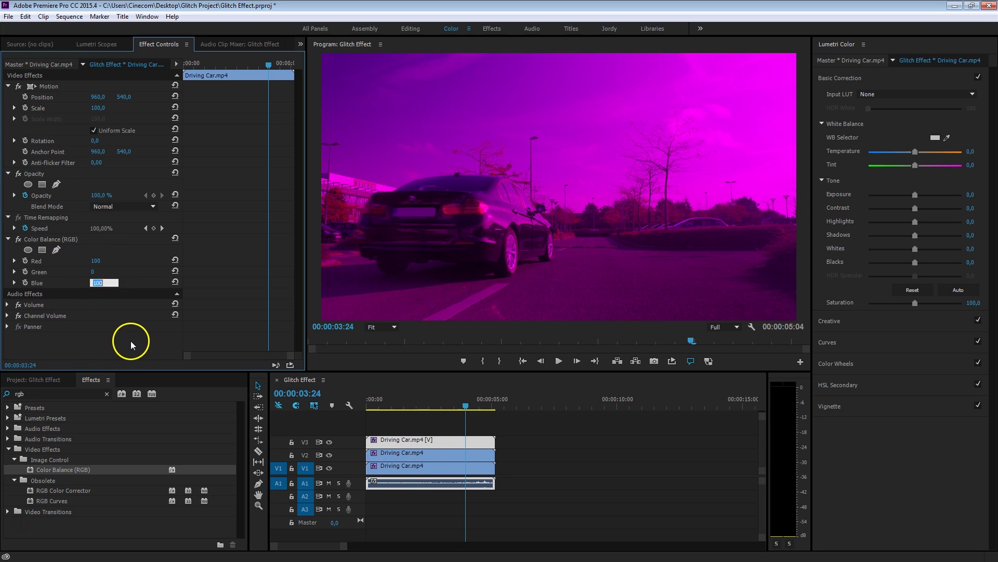
{"action": "type", "text": "0"}
{"action": "key", "text": "Return"}
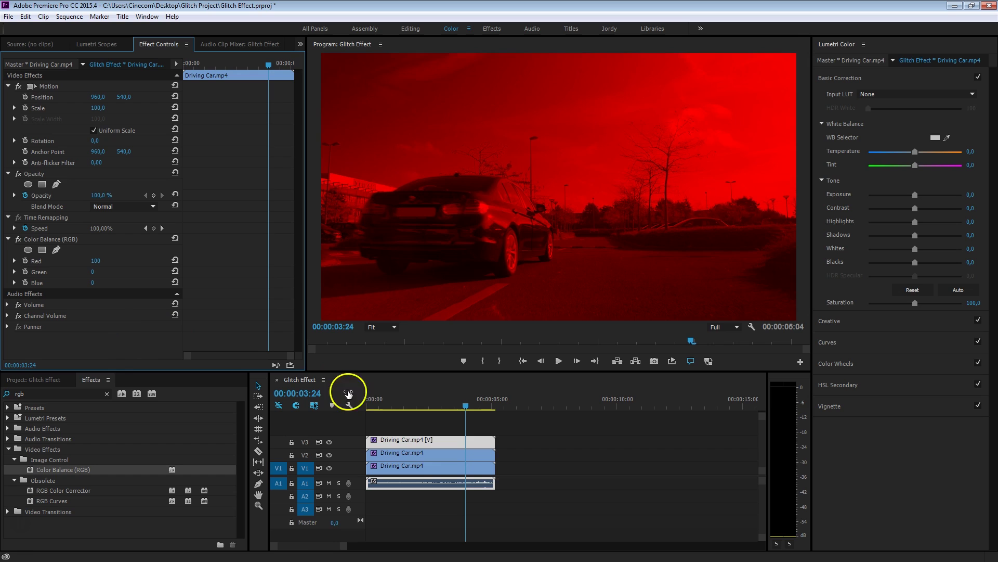
{"action": "left_click", "coordinate": [419, 455]}
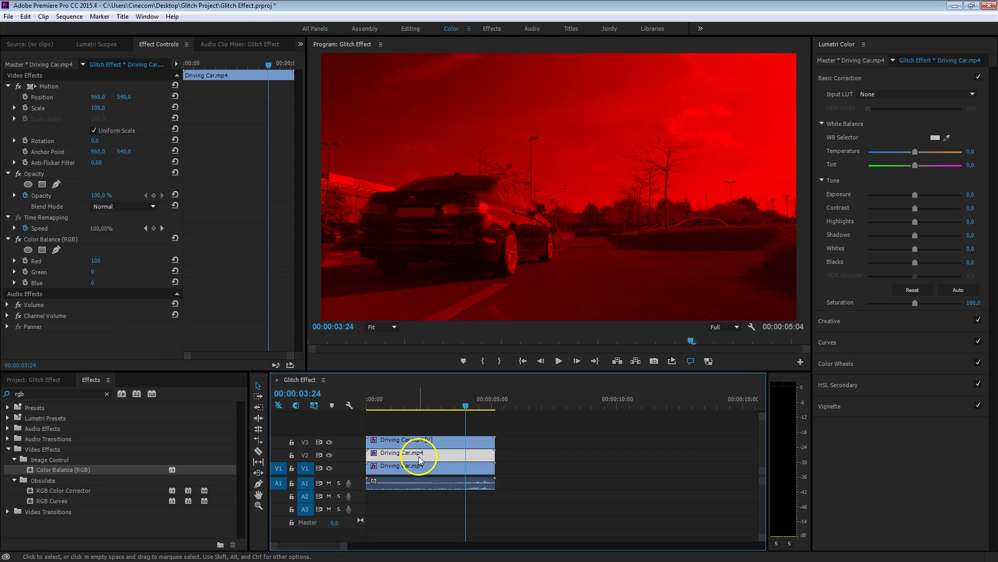
{"action": "left_click", "coordinate": [421, 468]}
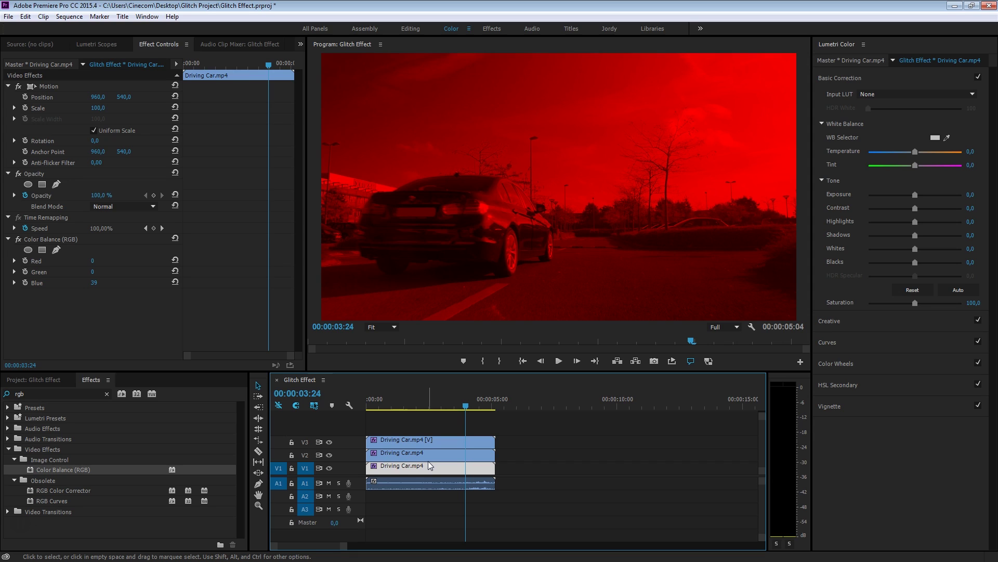
- Set the red V3 copy and green V2 copy to Screen blend mode
{"action": "left_click", "coordinate": [135, 254]}
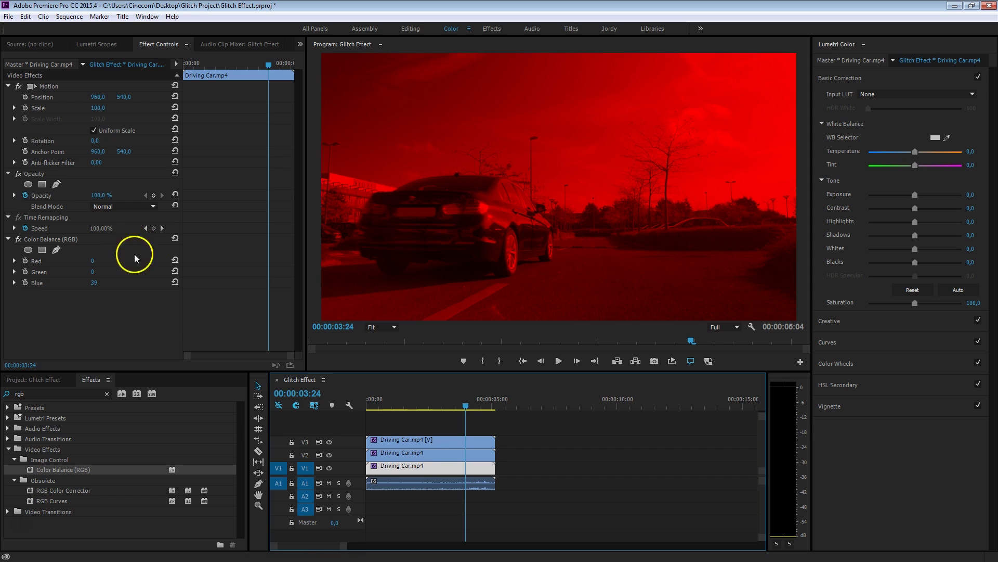
{"action": "left_click", "coordinate": [434, 439]}
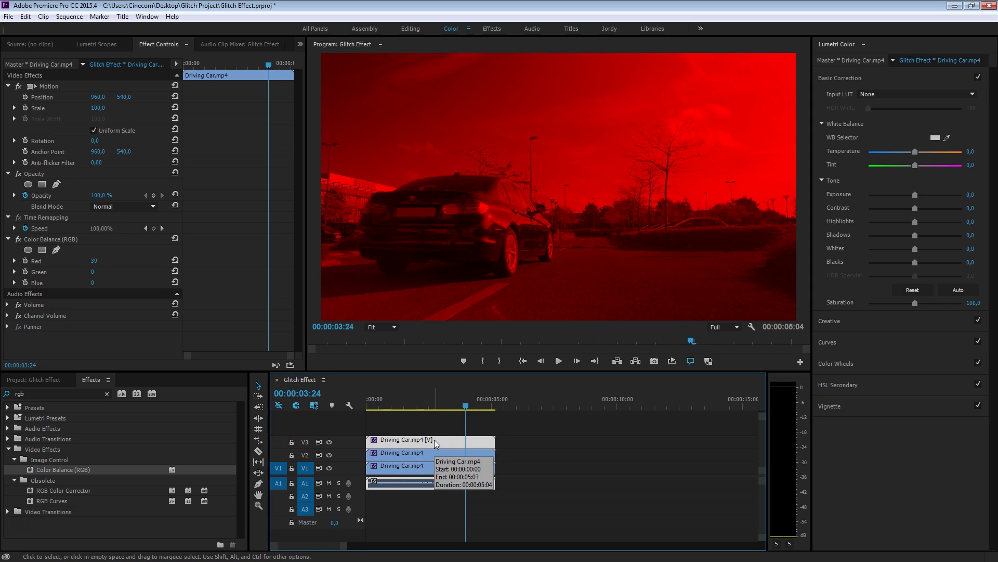
{"action": "left_click", "coordinate": [129, 208]}
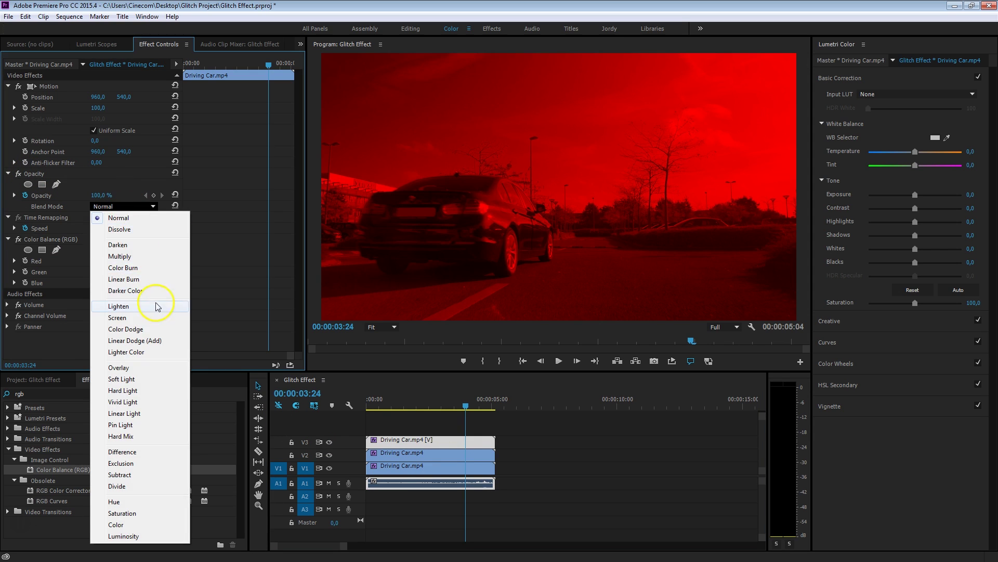
{"action": "left_click", "coordinate": [154, 317]}
{"action": "left_click", "coordinate": [408, 455]}
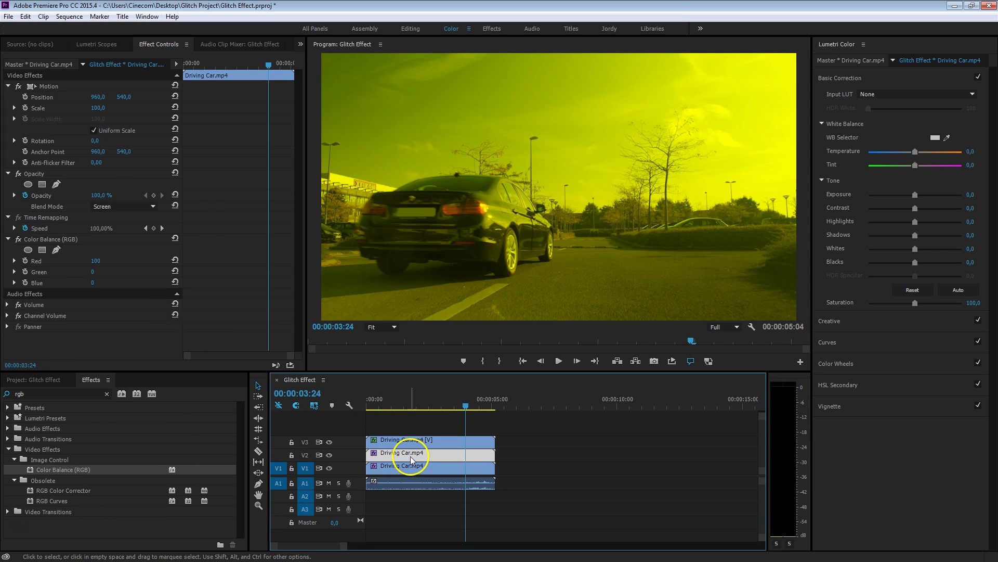
{"action": "left_click", "coordinate": [124, 206]}
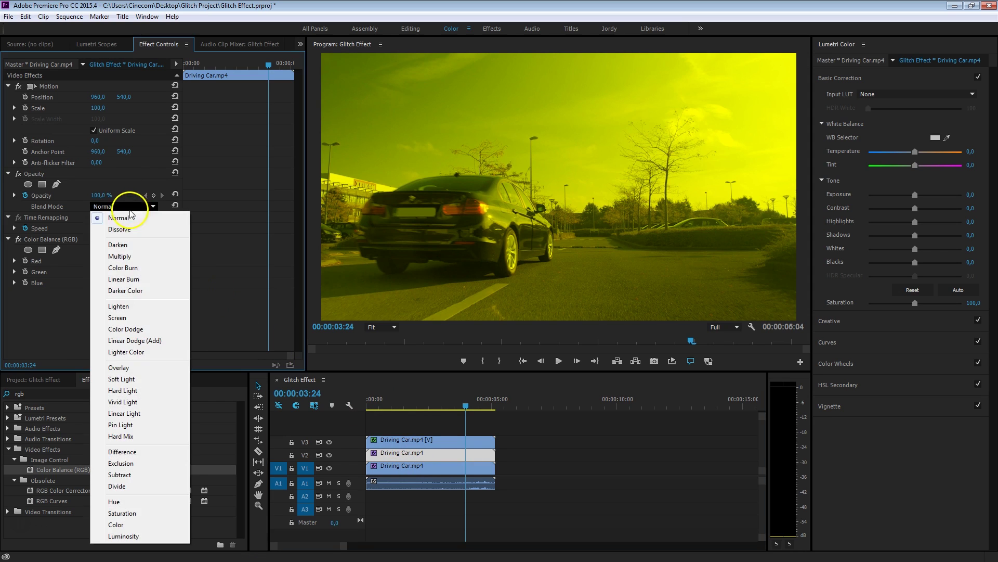
{"action": "left_click", "coordinate": [142, 318]}
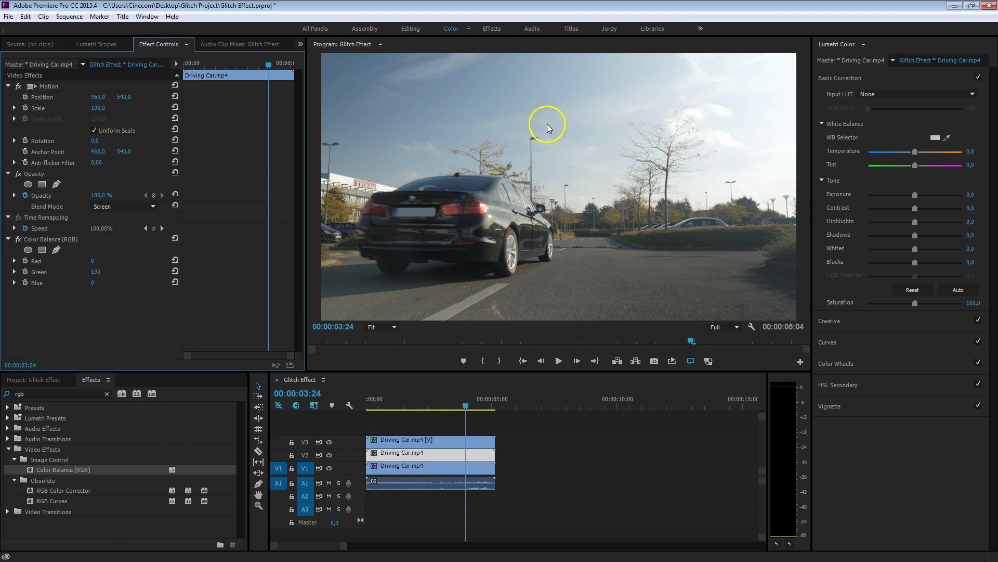
- At 00:00:02:23, shift the blue V1 clip right to Position X 1049
{"action": "left_click_drag", "start_coordinate": [397, 401], "coordinate": [445, 402]}
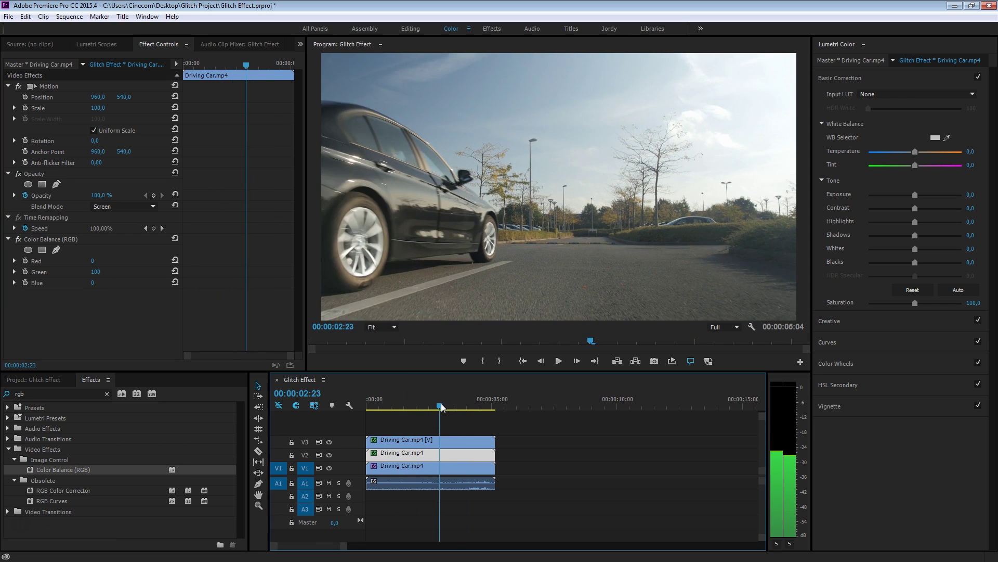
{"action": "left_click", "coordinate": [414, 465]}
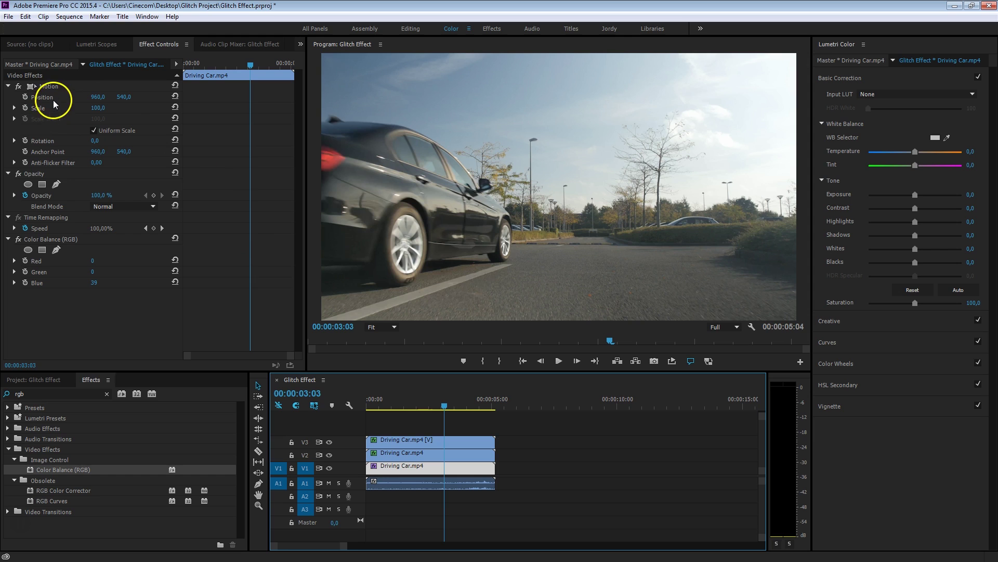
{"action": "left_click", "coordinate": [55, 87]}
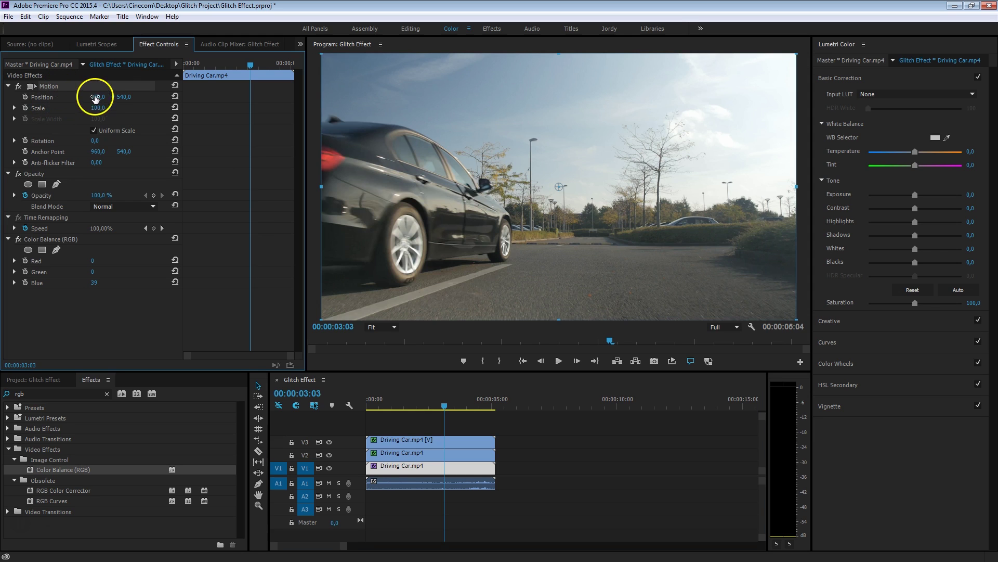
{"action": "mouse_move", "coordinate": [104, 98]}
{"action": "left_mouse_down"}
{"action": "mouse_move", "coordinate": [156, 85]}
{"action": "mouse_move", "coordinate": [32, 107]}
{"action": "mouse_move", "coordinate": [104, 117]}
{"action": "left_mouse_up"}
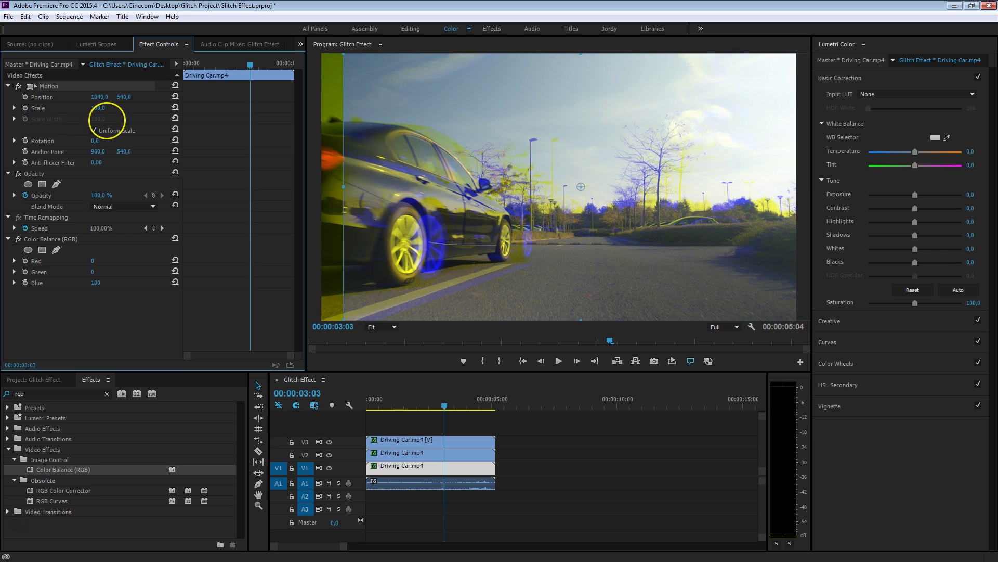
{"action": "left_click", "coordinate": [100, 97]}
- Reset the clip's motion, find the glitch start frame and enable Position and Scale keyframing
{"action": "left_click", "coordinate": [175, 86]}
{"action": "left_click", "coordinate": [391, 519]}
{"action": "left_click", "coordinate": [421, 399]}
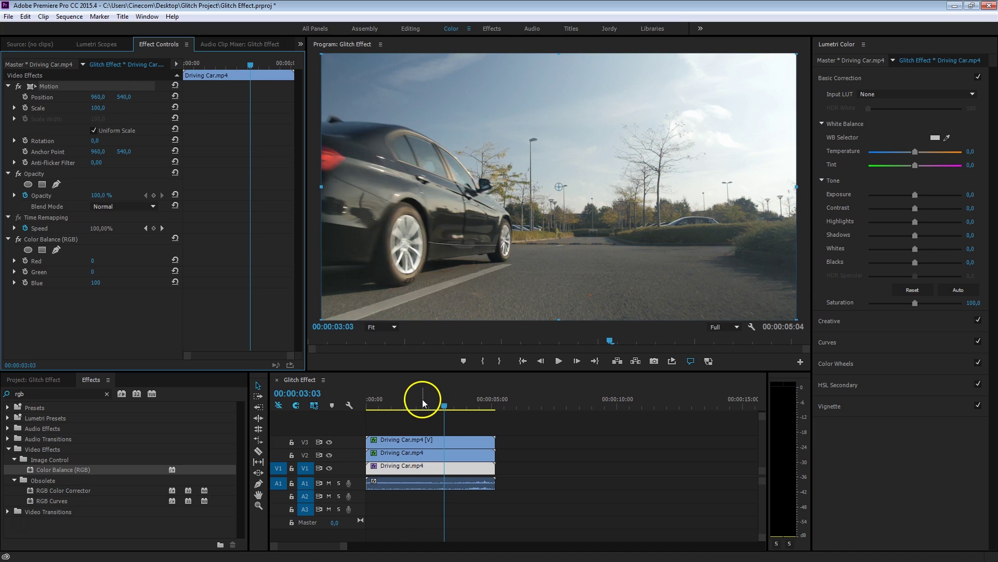
{"action": "left_click_drag", "start_coordinate": [414, 397], "coordinate": [451, 412]}
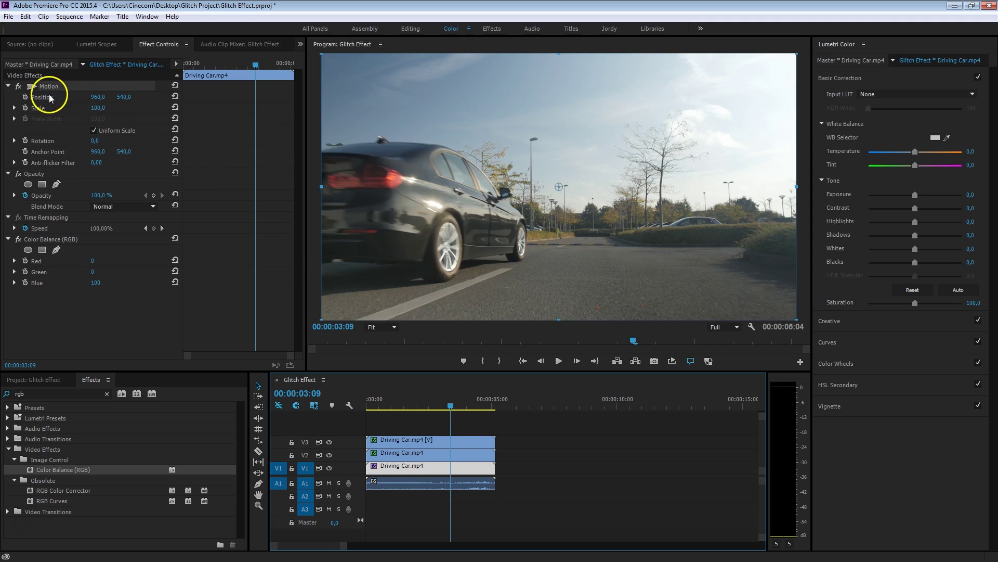
{"action": "left_click", "coordinate": [25, 97]}
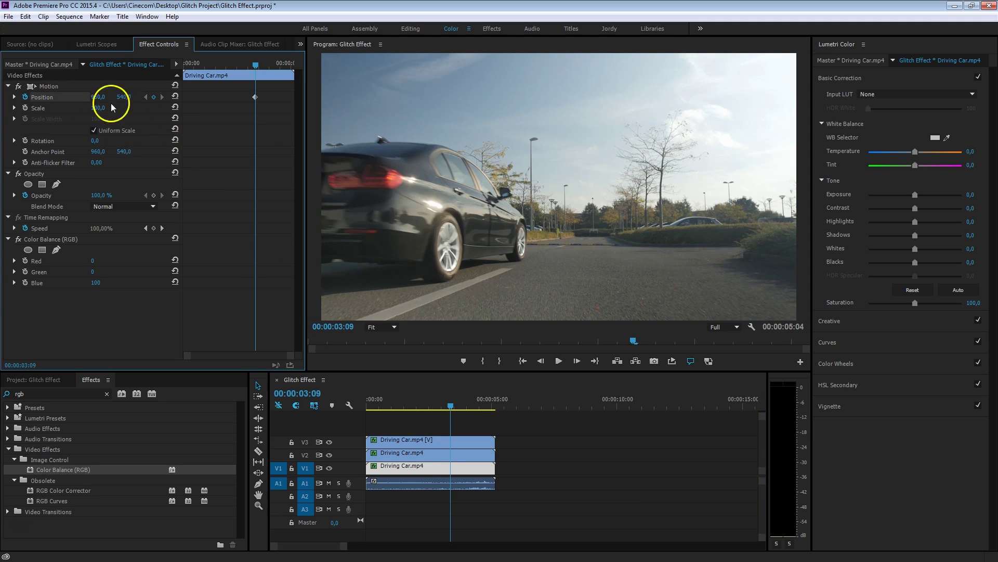
{"action": "left_click", "coordinate": [25, 108]}
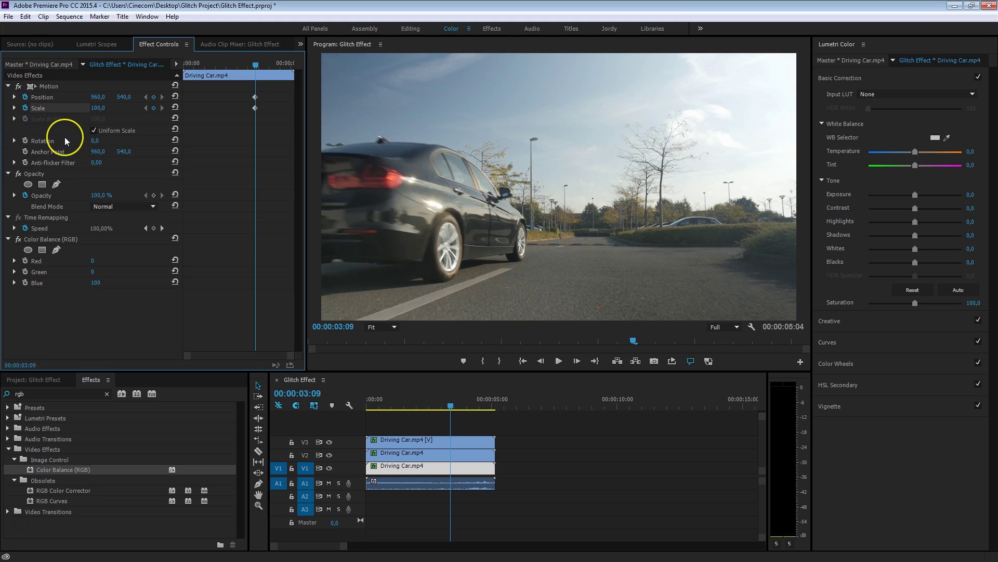
- Keyframe frame-by-frame jitter: Position X 1000, Y 520, Scale 109, then X 937
{"action": "key", "text": "Right"}
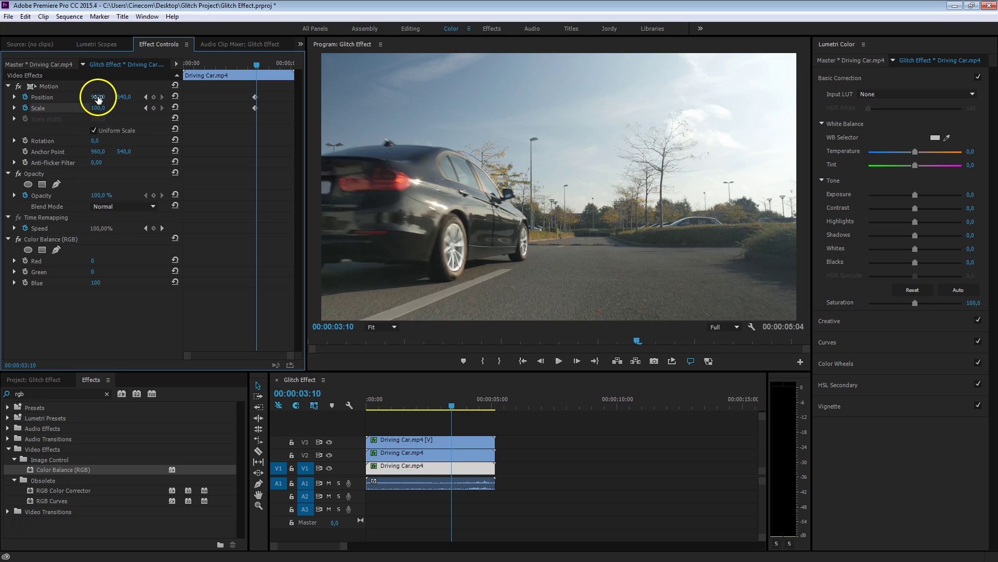
{"action": "left_click_drag", "start_coordinate": [99, 99], "coordinate": [119, 105]}
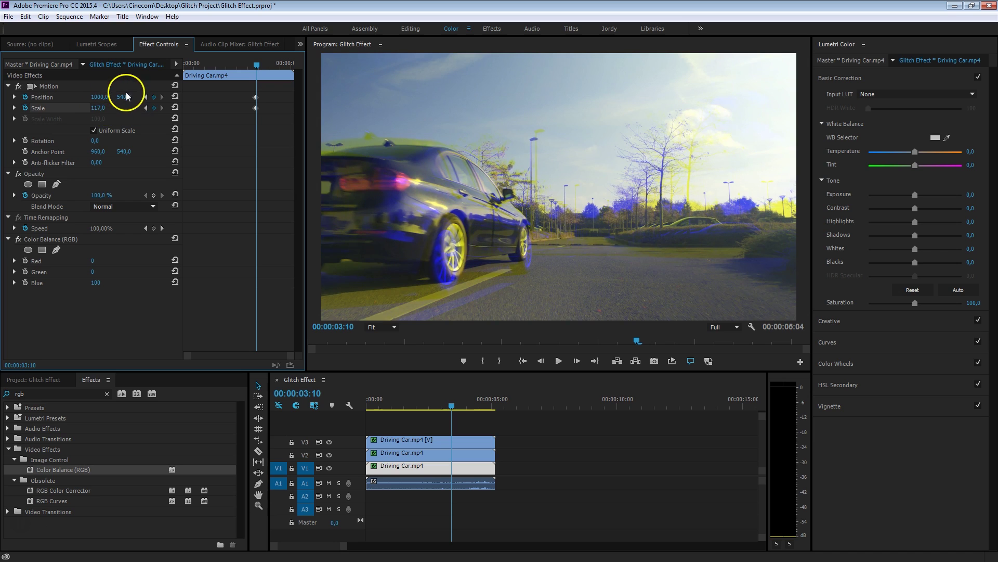
{"action": "left_click_drag", "start_coordinate": [126, 97], "coordinate": [73, 95]}
{"action": "key", "text": "Right"}
{"action": "key", "text": "Right"}
{"action": "key", "text": "Right"}
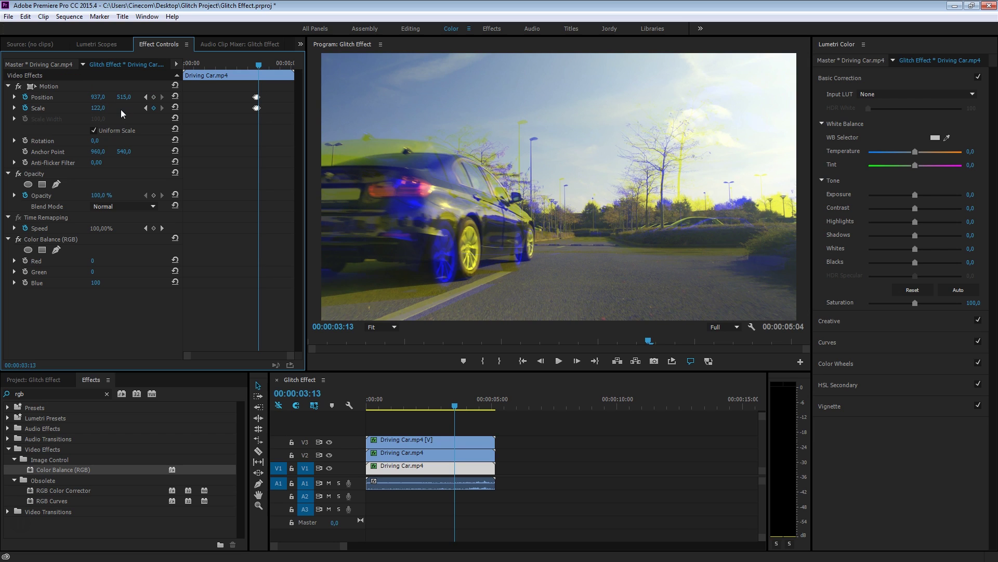
{"action": "mouse_move", "coordinate": [121, 109]}
{"action": "left_mouse_down"}
{"action": "mouse_move", "coordinate": [134, 104]}
{"action": "mouse_move", "coordinate": [108, 102]}
{"action": "left_mouse_up"}
{"action": "key", "text": "Right"}
{"action": "key", "text": "Right"}
{"action": "key", "text": "Right"}
{"action": "key", "text": "Right"}
{"action": "key", "text": "Right"}
{"action": "key", "text": "Right"}
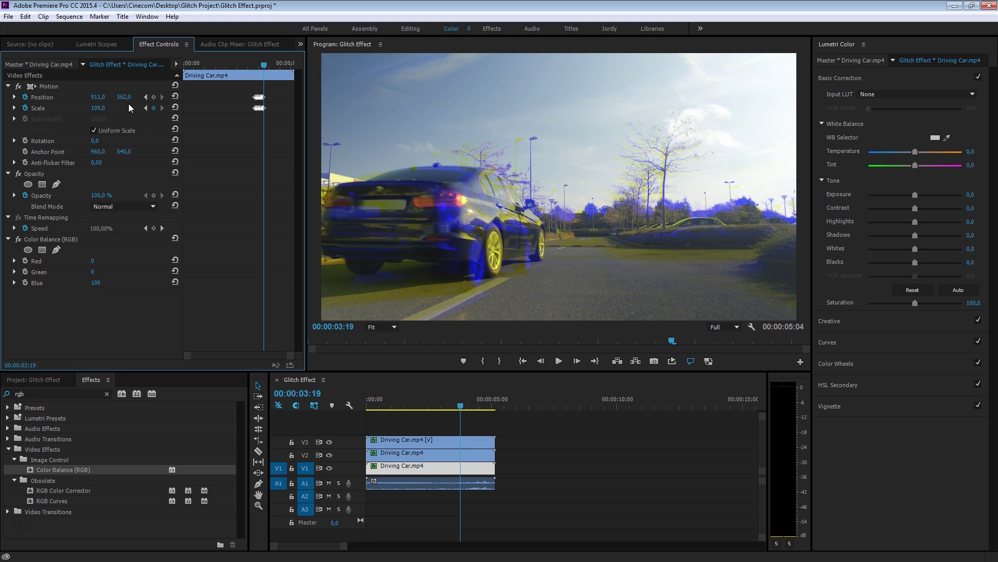
{"action": "left_click", "coordinate": [176, 96]}
- End the burst with Position and Scale reset to defaults, then play back the glitch
{"action": "left_click", "coordinate": [175, 108]}
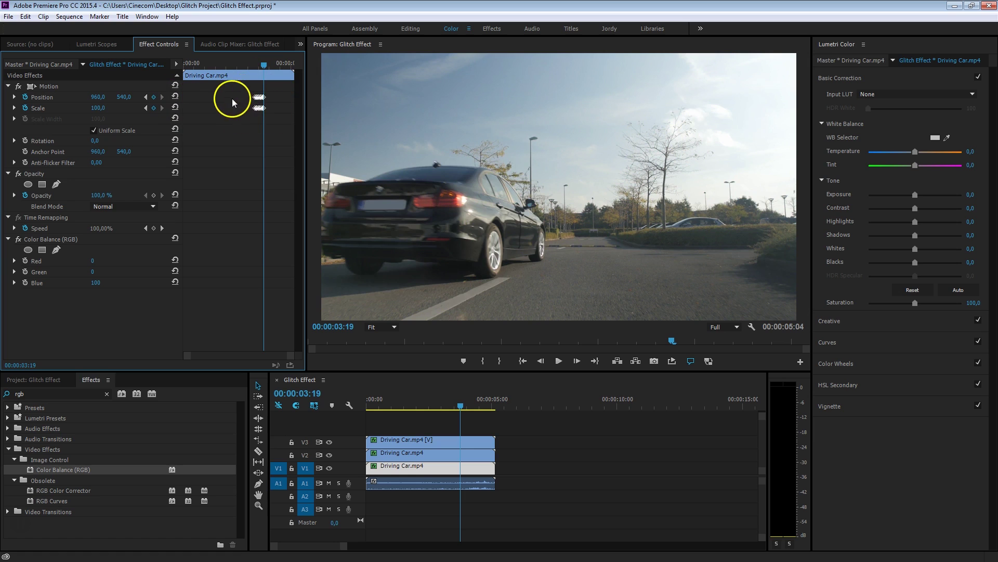
{"action": "left_click", "coordinate": [252, 58]}
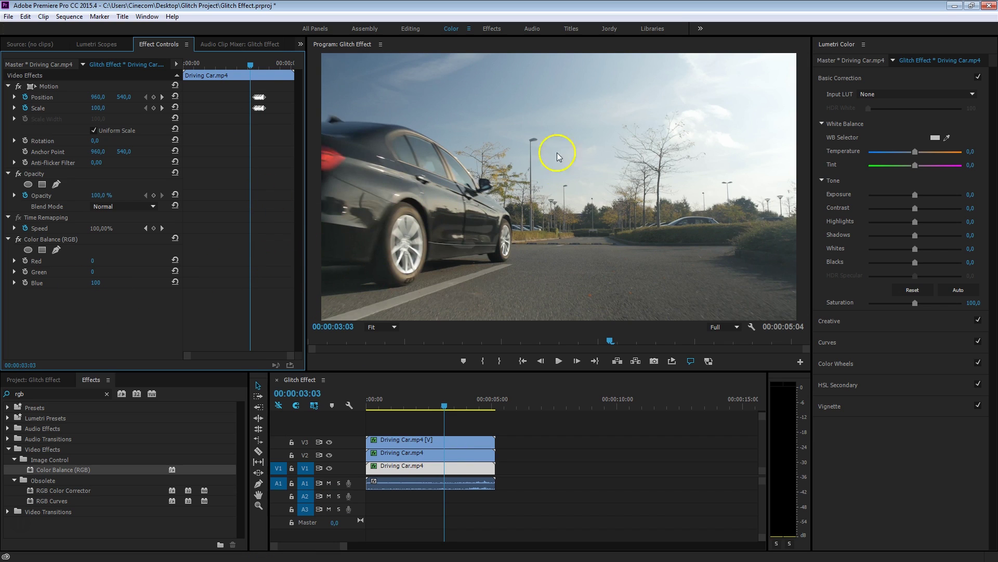
{"action": "key", "text": "space"}
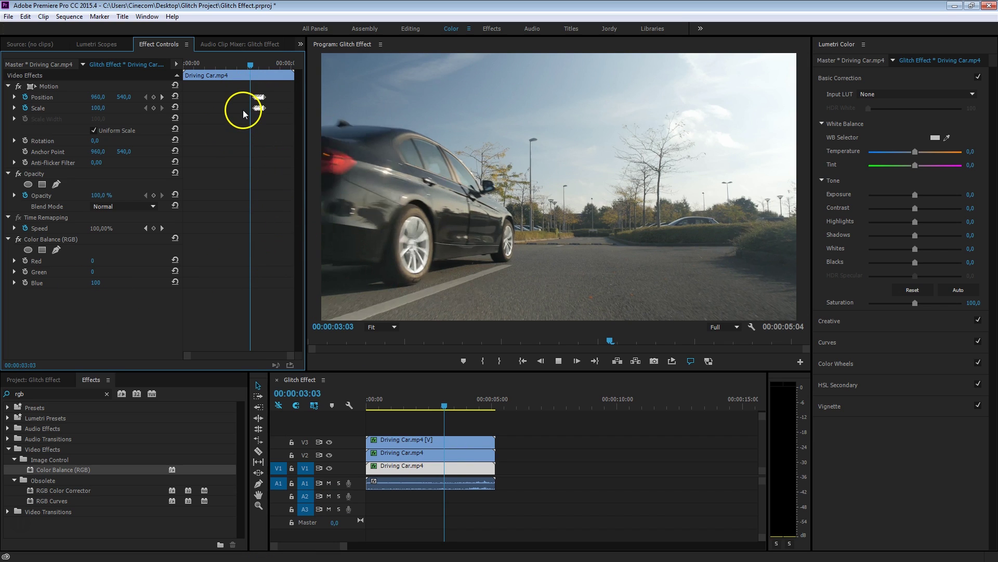
{"action": "left_click", "coordinate": [251, 58]}
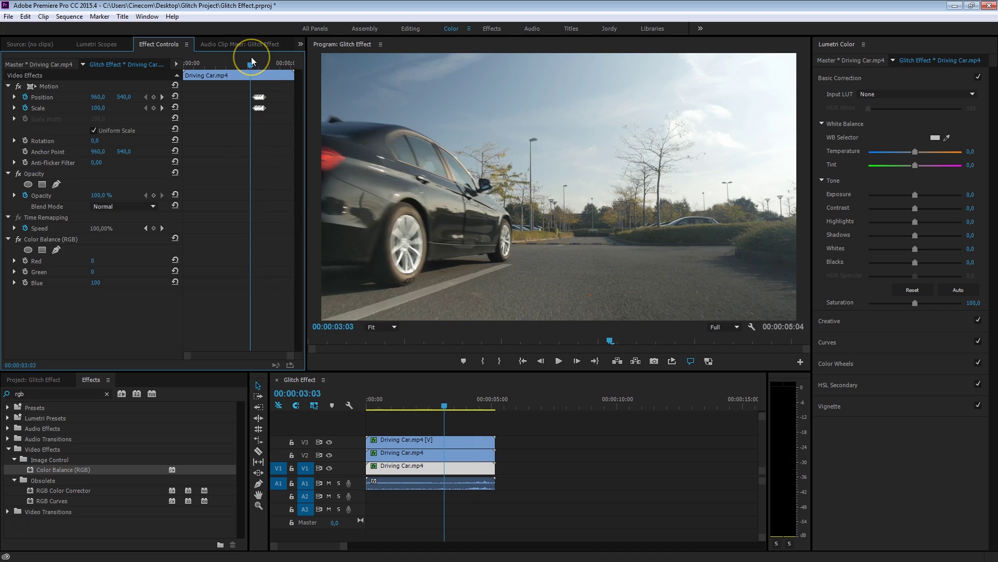
{"action": "left_click_drag", "start_coordinate": [251, 58], "coordinate": [261, 58]}
- At 00:00:03:10 on the bottom clip, select all Position and Scale keyframes
{"action": "left_click", "coordinate": [436, 466]}
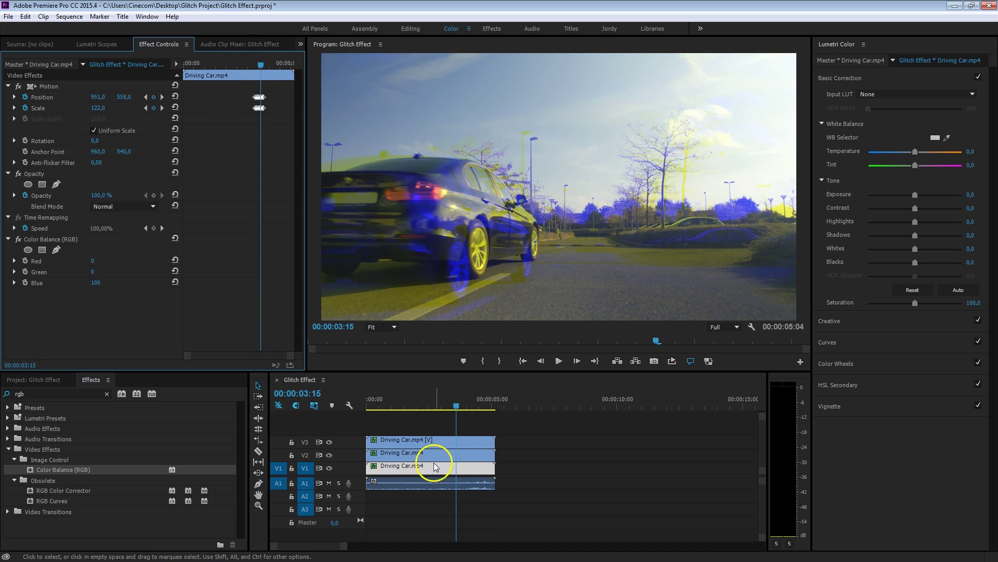
{"action": "key", "text": "shift+Left"}
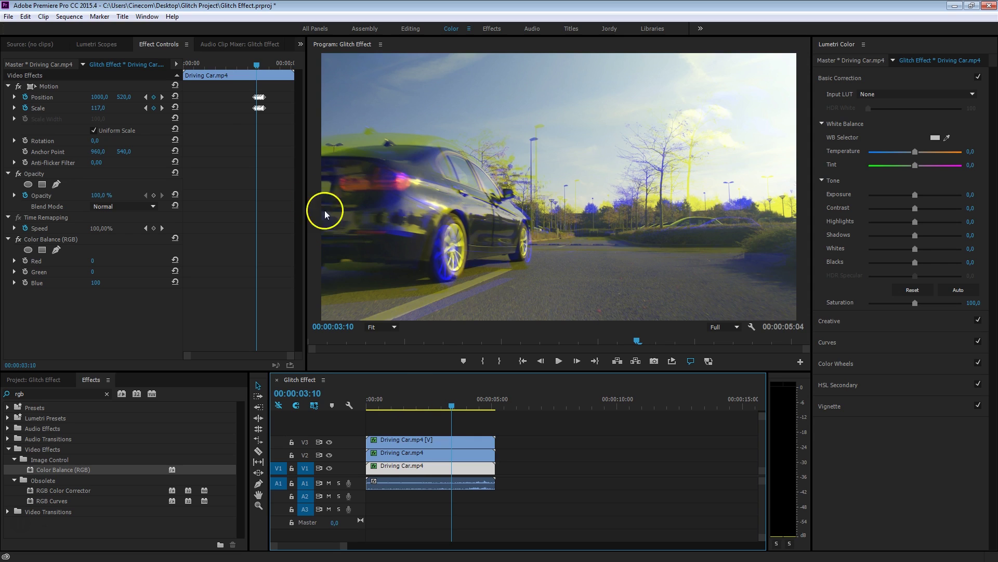
{"action": "left_click_drag", "start_coordinate": [234, 94], "coordinate": [278, 126]}
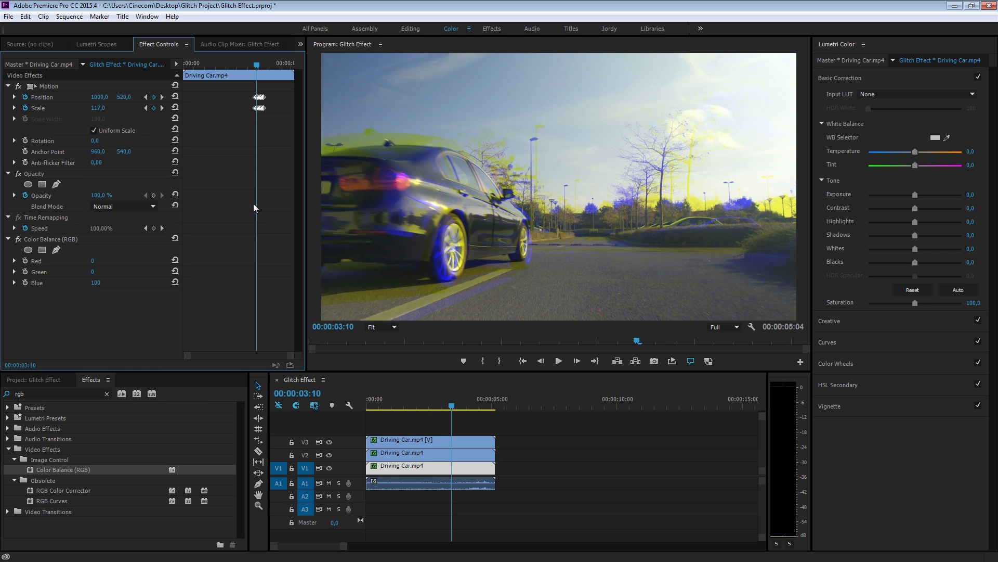
- Import the Glitch Effect by Cinecom.prfpset preset file into the Presets folder
{"action": "left_click", "coordinate": [21, 408]}
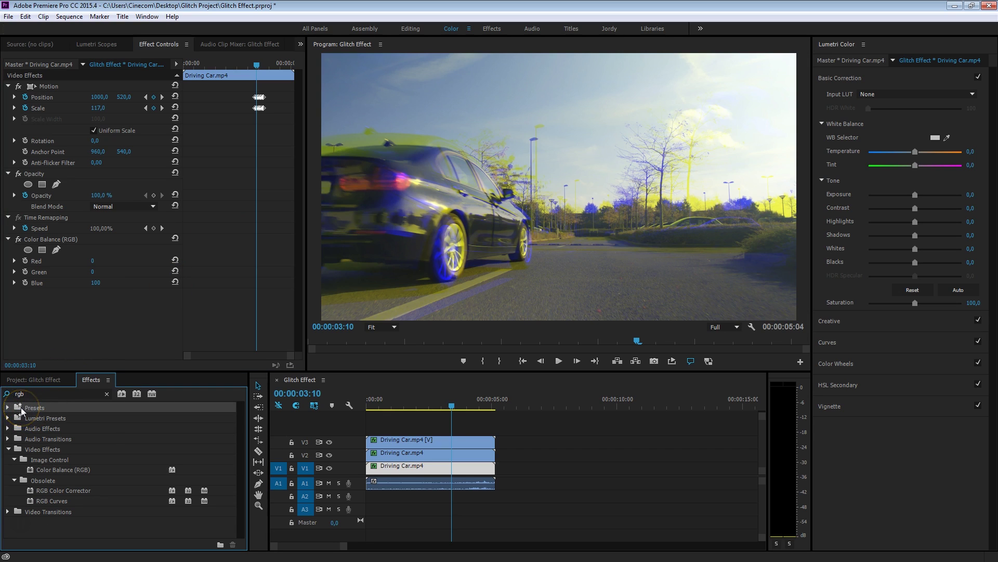
{"action": "left_click", "coordinate": [20, 411]}
{"action": "right_click", "coordinate": [20, 411]}
{"action": "left_click", "coordinate": [92, 440]}
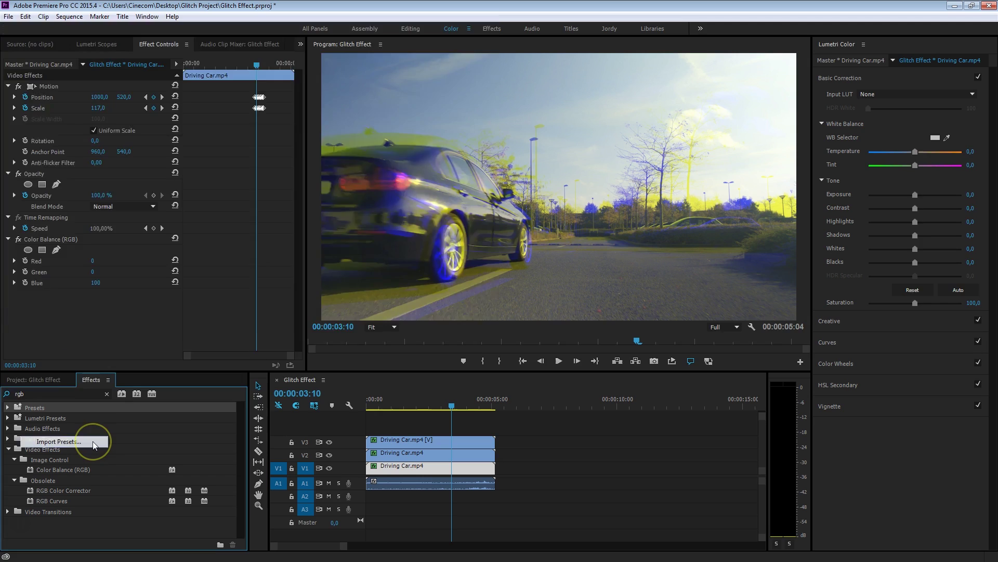
{"action": "left_click", "coordinate": [83, 94]}
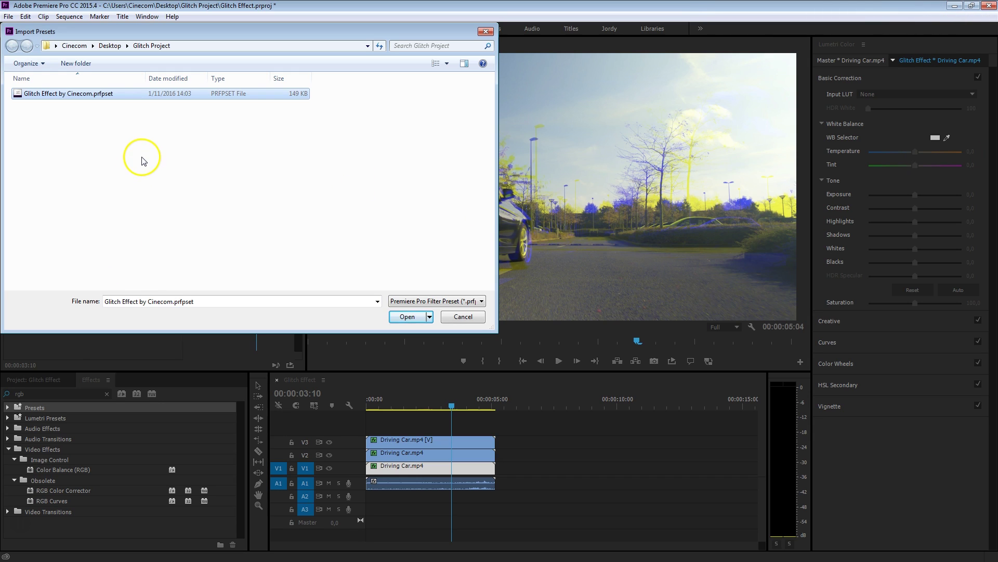
{"action": "left_click", "coordinate": [404, 317]}
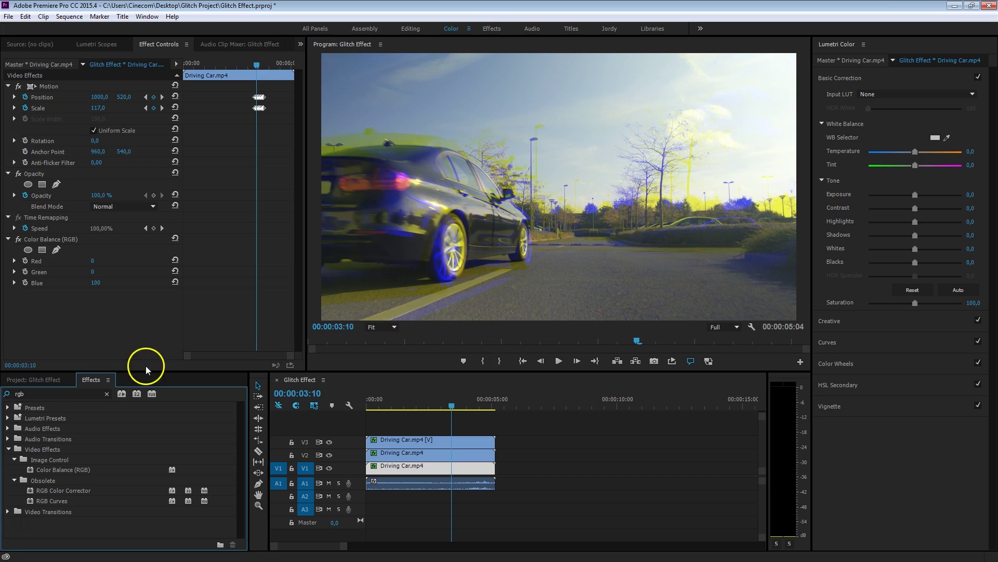
- Clear the 'rgb' search and expand the Glitch Effect - Cinecom.net preset folder
{"action": "left_click", "coordinate": [105, 393]}
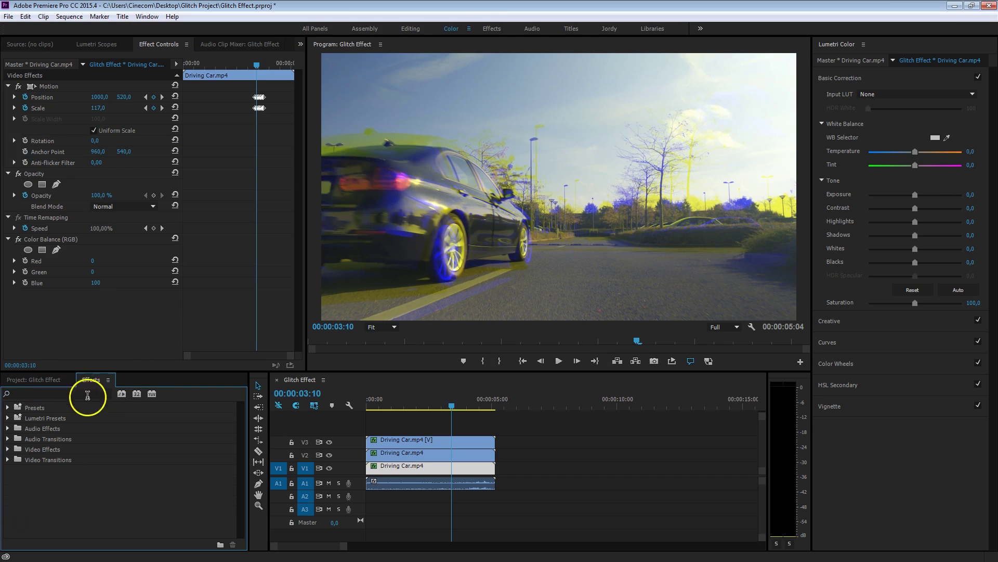
{"action": "left_click", "coordinate": [8, 407]}
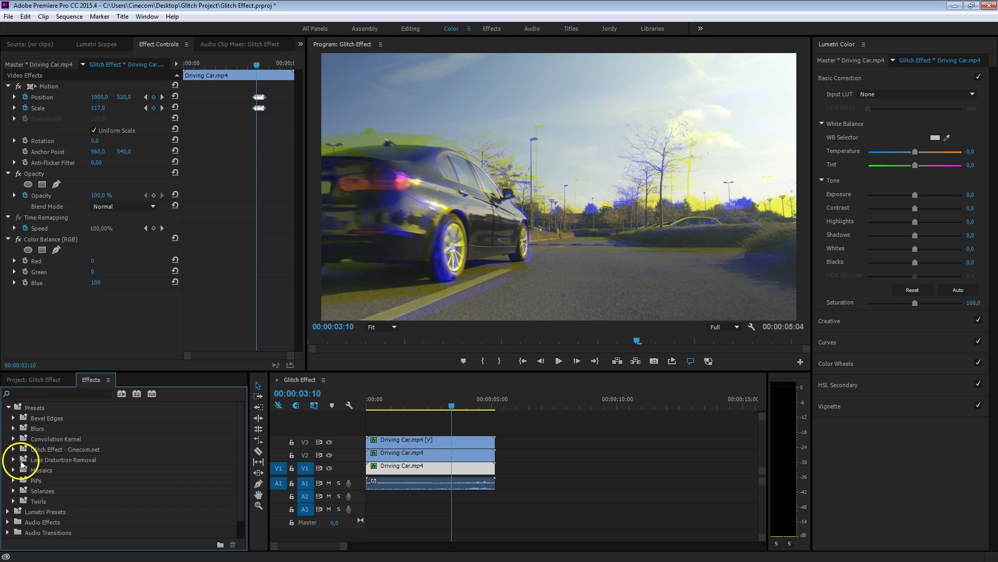
{"action": "left_click", "coordinate": [37, 450]}
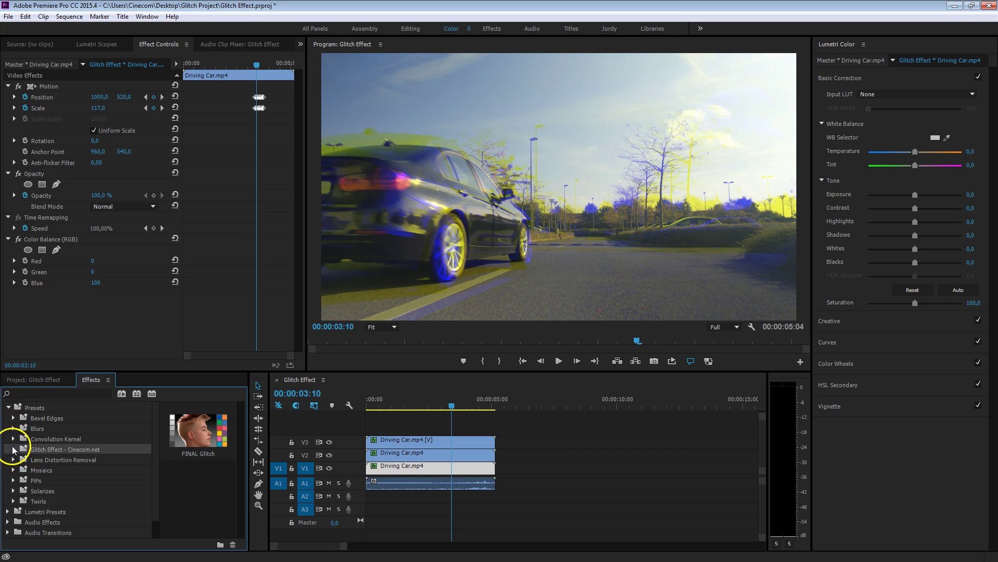
{"action": "left_click", "coordinate": [14, 449]}
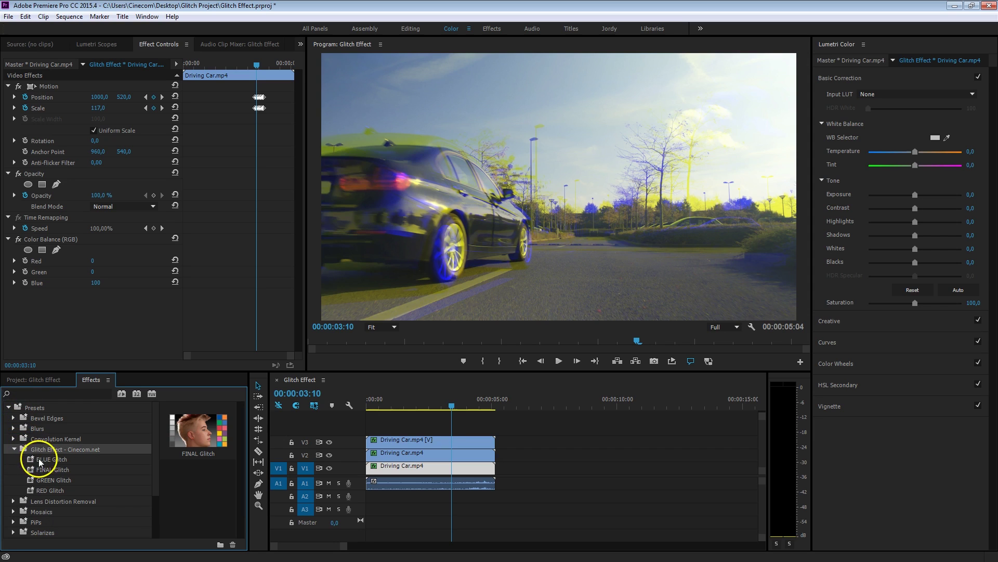
- Look over the BLUE, FINAL and GREEN Glitch presets and drag RED Glitch onto the V2 clip
{"action": "left_click", "coordinate": [32, 459]}
{"action": "left_click", "coordinate": [30, 472]}
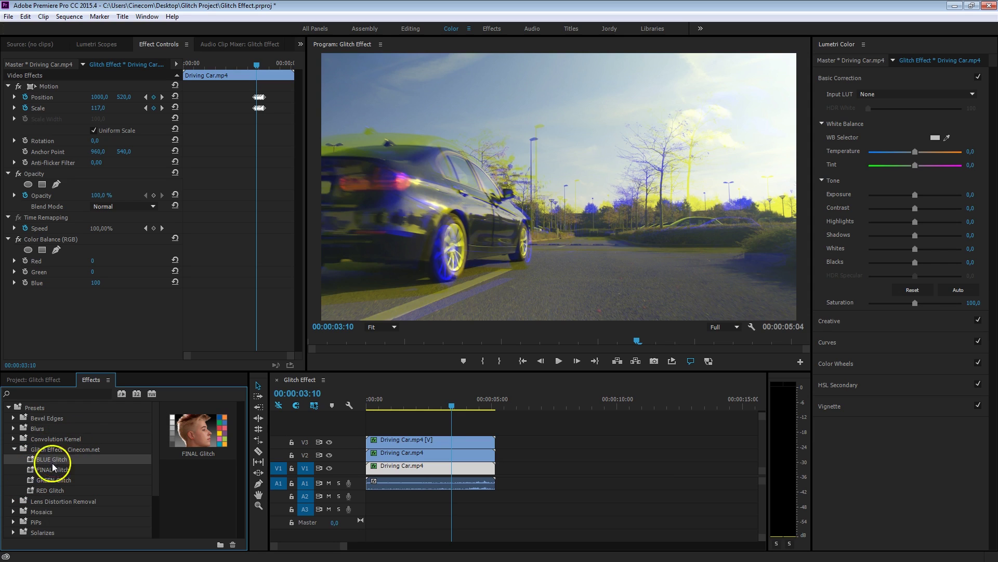
{"action": "left_click", "coordinate": [52, 480]}
{"action": "left_click", "coordinate": [48, 490]}
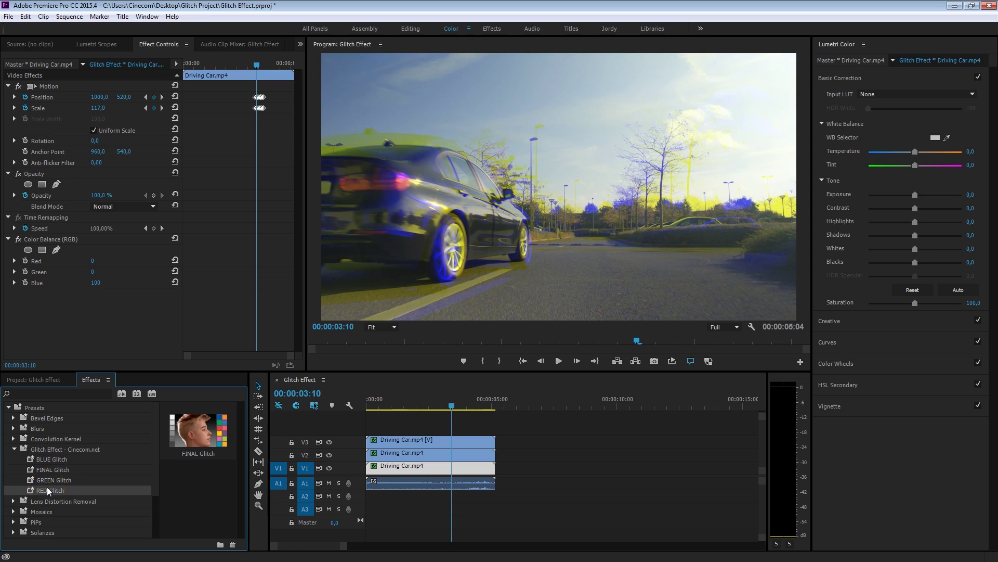
{"action": "left_click_drag", "start_coordinate": [47, 489], "coordinate": [401, 440]}
- Remove Color Balance (RGB) from all three clips and delete V1's Position and Scale keyframes
{"action": "left_click", "coordinate": [44, 239]}
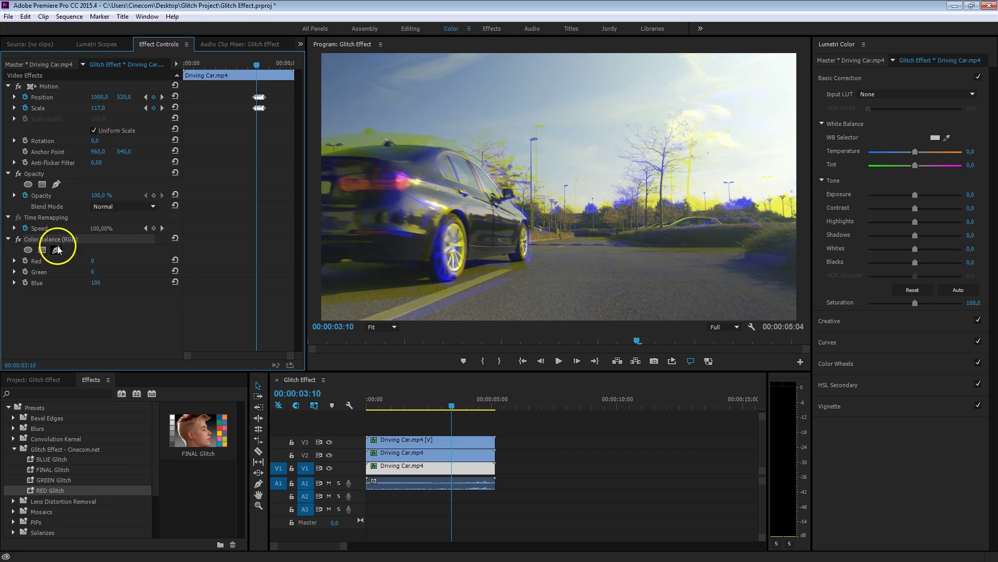
{"action": "key", "text": "Delete"}
{"action": "left_click", "coordinate": [408, 455]}
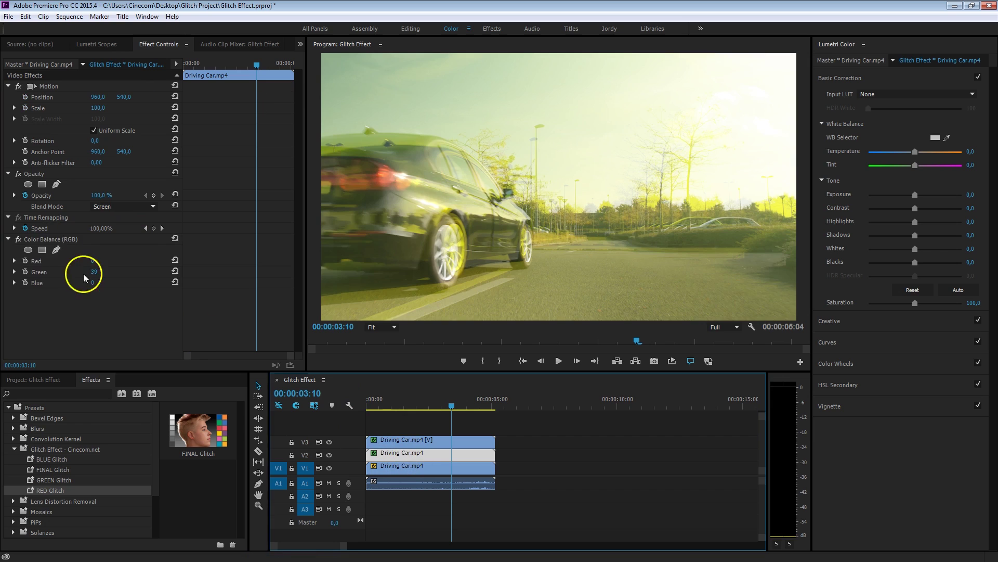
{"action": "left_click", "coordinate": [66, 240]}
{"action": "key", "text": "Delete"}
{"action": "left_click", "coordinate": [385, 441]}
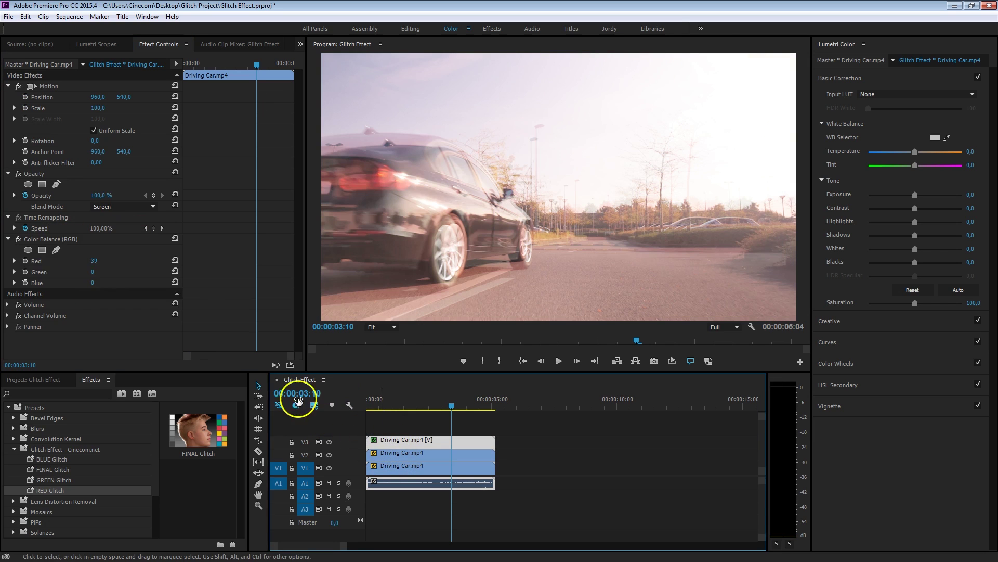
{"action": "left_click", "coordinate": [58, 239]}
{"action": "key", "text": "Delete"}
{"action": "left_click", "coordinate": [435, 468]}
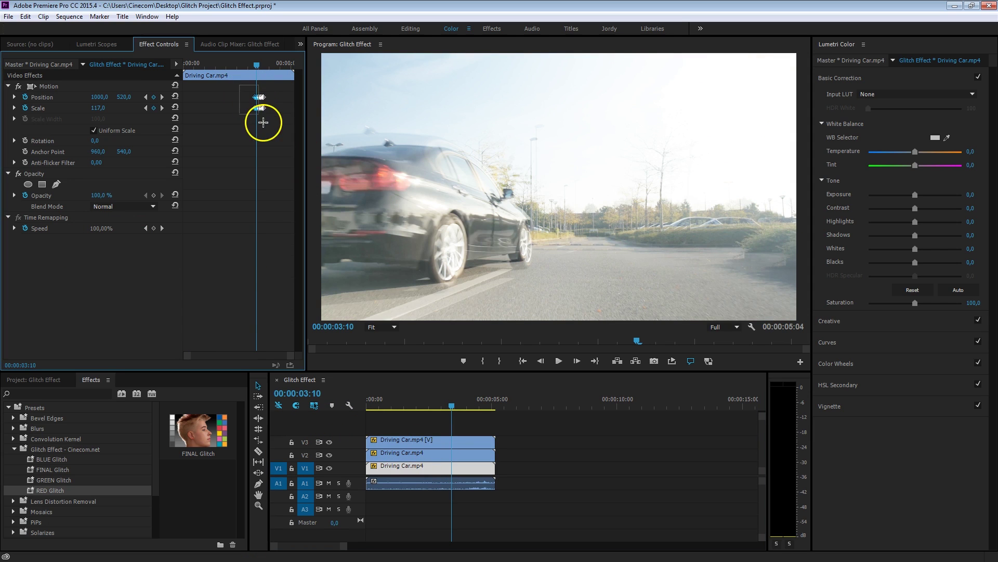
{"action": "key", "text": "Delete"}
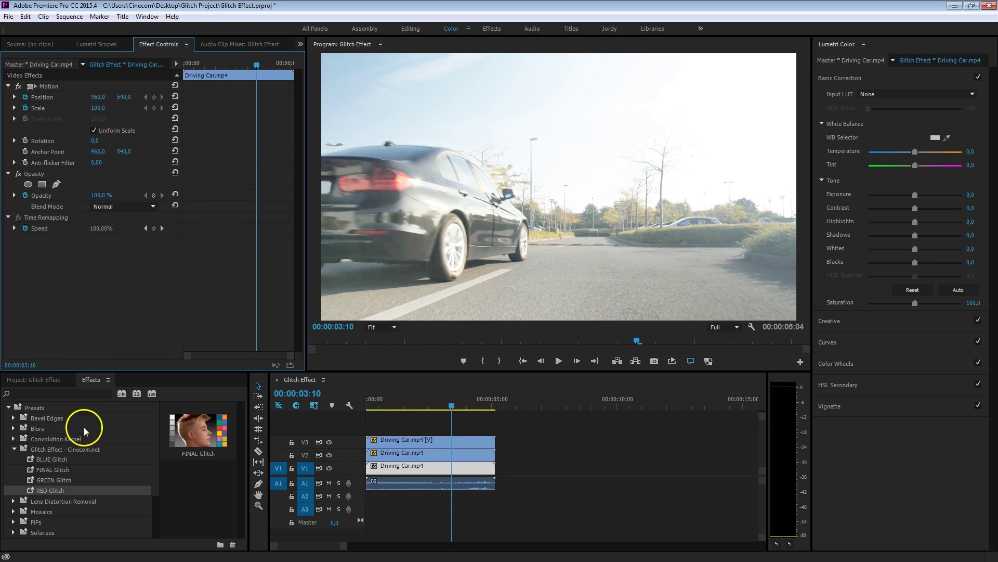
- Apply RED Glitch to V1, GREEN Glitch to V2 and BLUE Glitch to V3
{"action": "left_click_drag", "start_coordinate": [30, 493], "coordinate": [388, 472]}
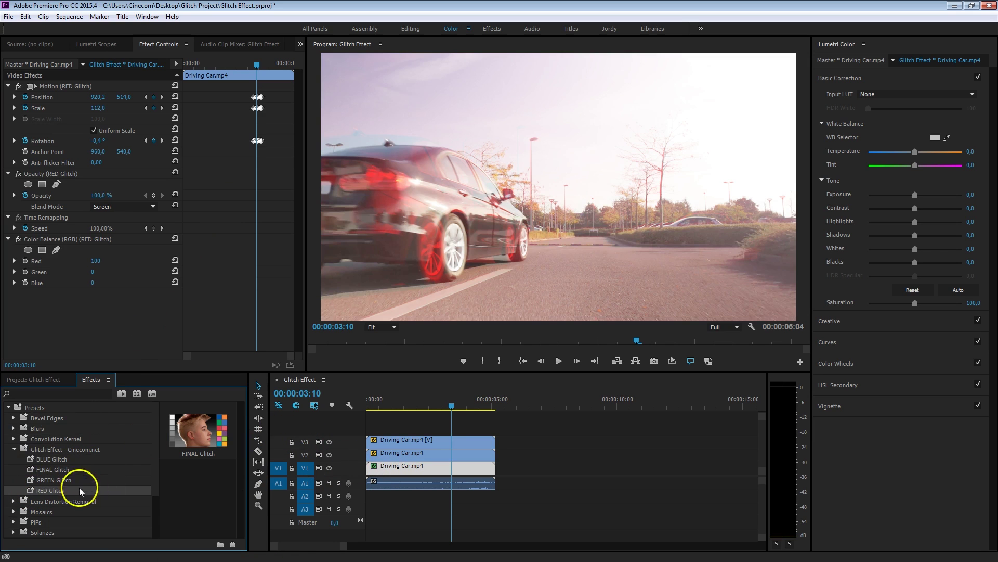
{"action": "left_click_drag", "start_coordinate": [54, 479], "coordinate": [425, 455]}
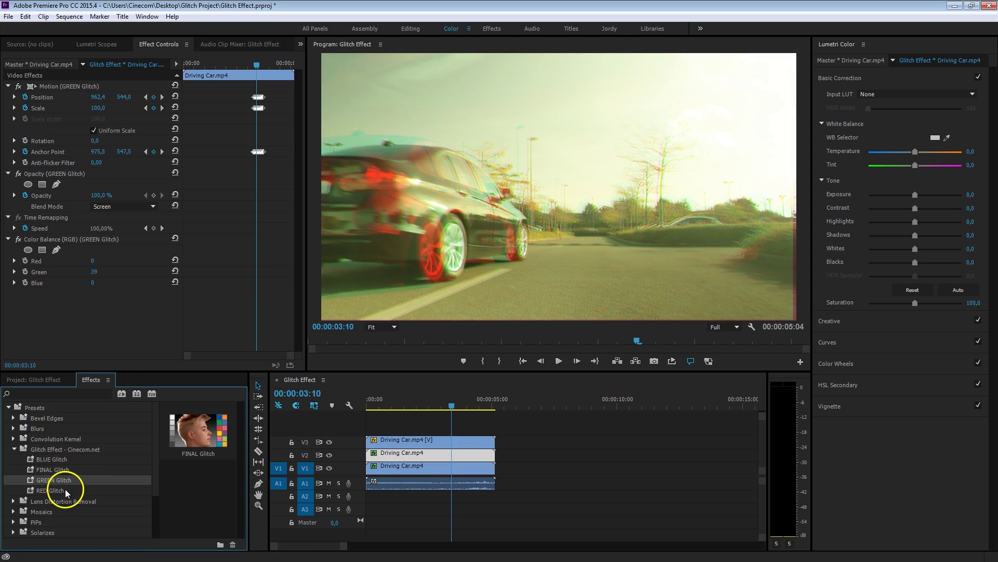
{"action": "left_click_drag", "start_coordinate": [58, 459], "coordinate": [407, 442]}
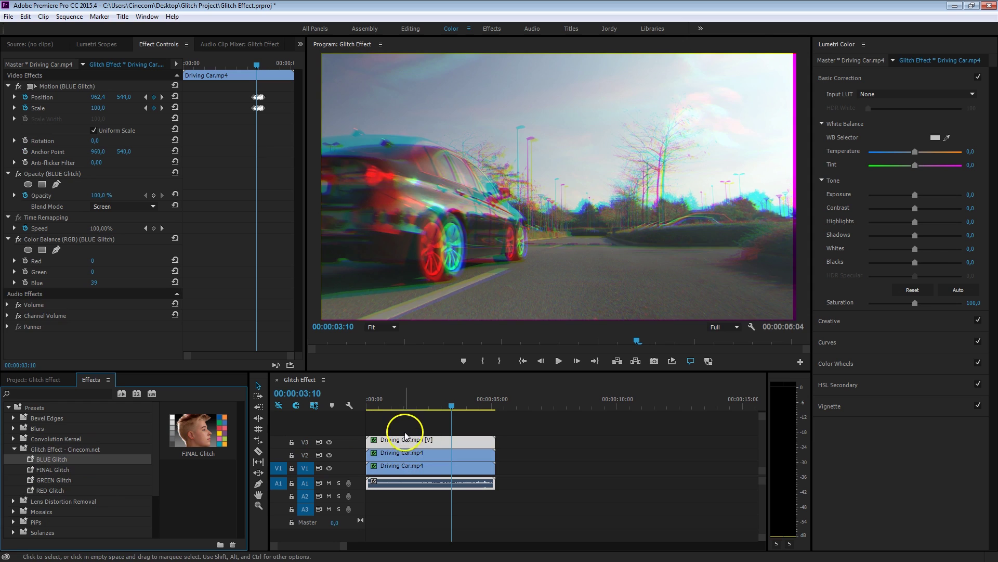
{"action": "left_click", "coordinate": [242, 58]}
{"action": "key", "text": "space"}
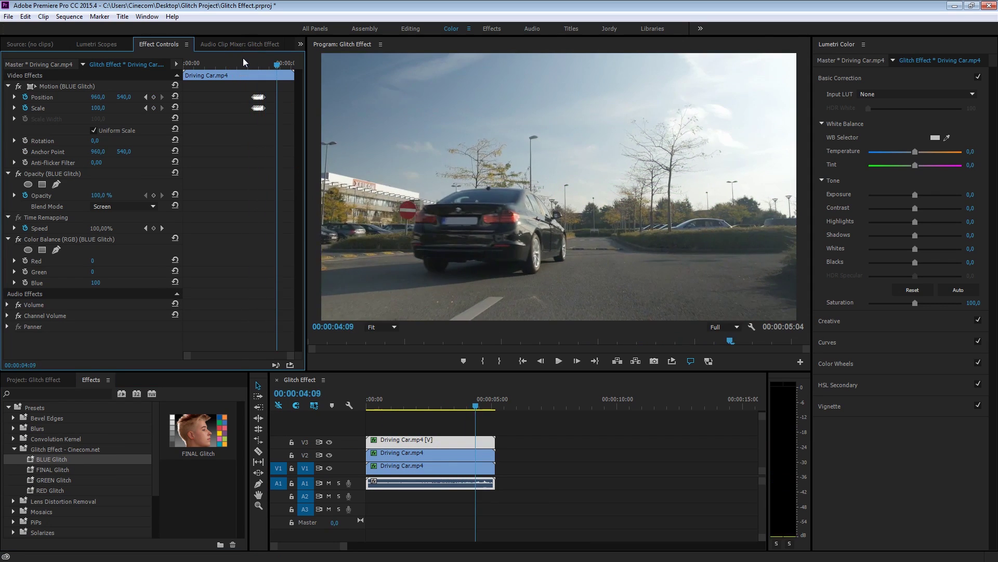
{"action": "left_click", "coordinate": [256, 97]}
{"action": "key", "text": "space"}
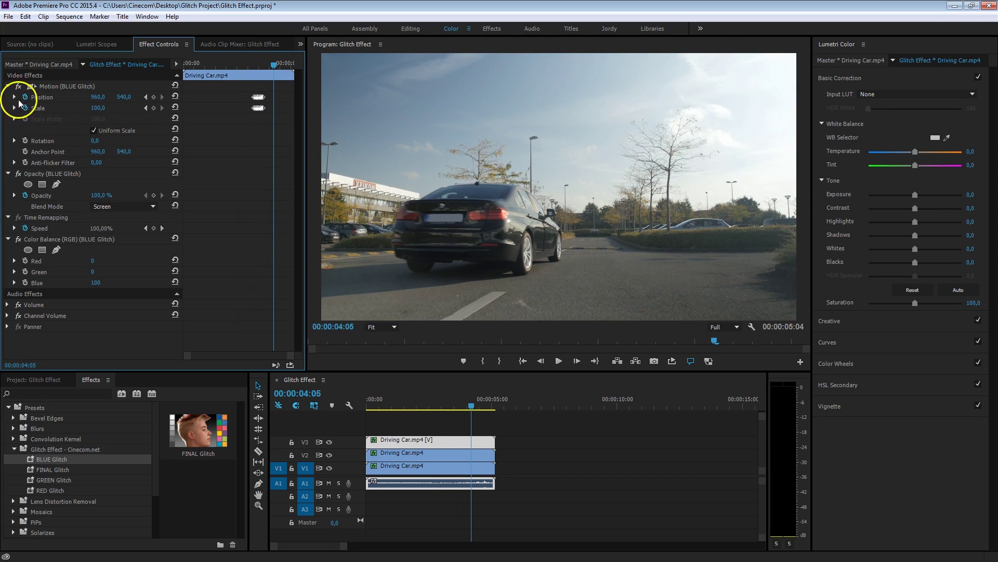
{"action": "left_click", "coordinate": [416, 453]}
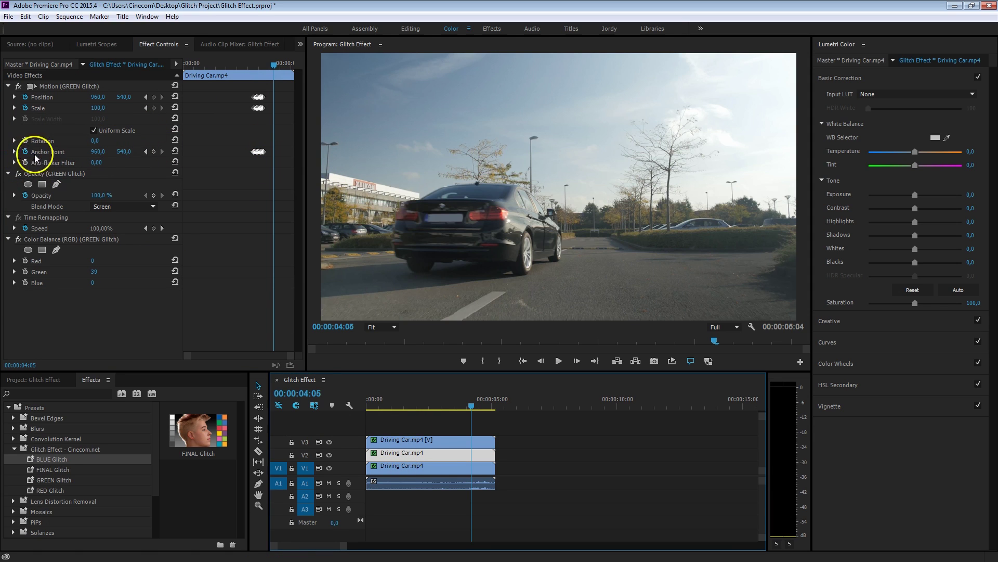
{"action": "left_click", "coordinate": [456, 466]}
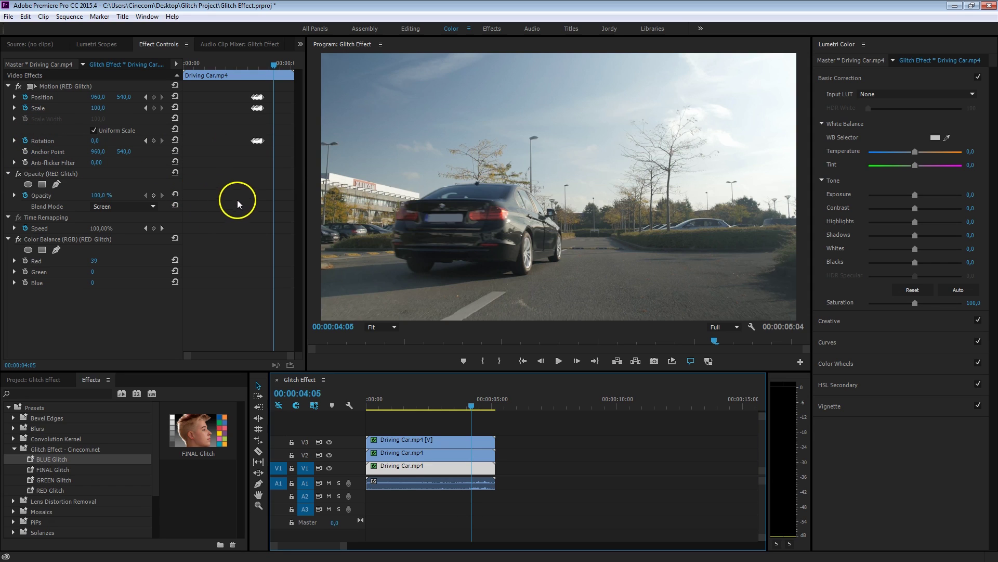
{"action": "left_click", "coordinate": [248, 64]}
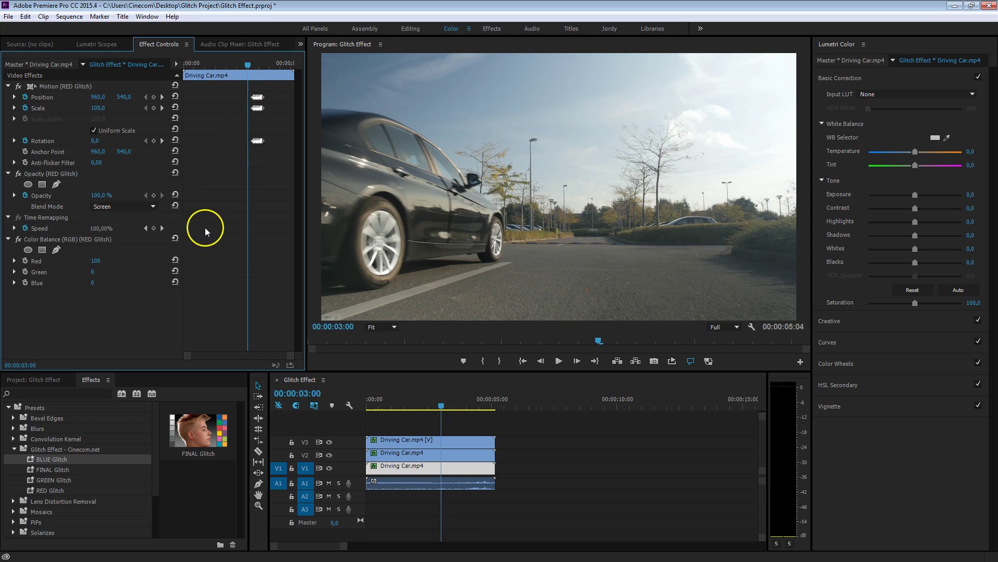
{"action": "key", "text": "space"}
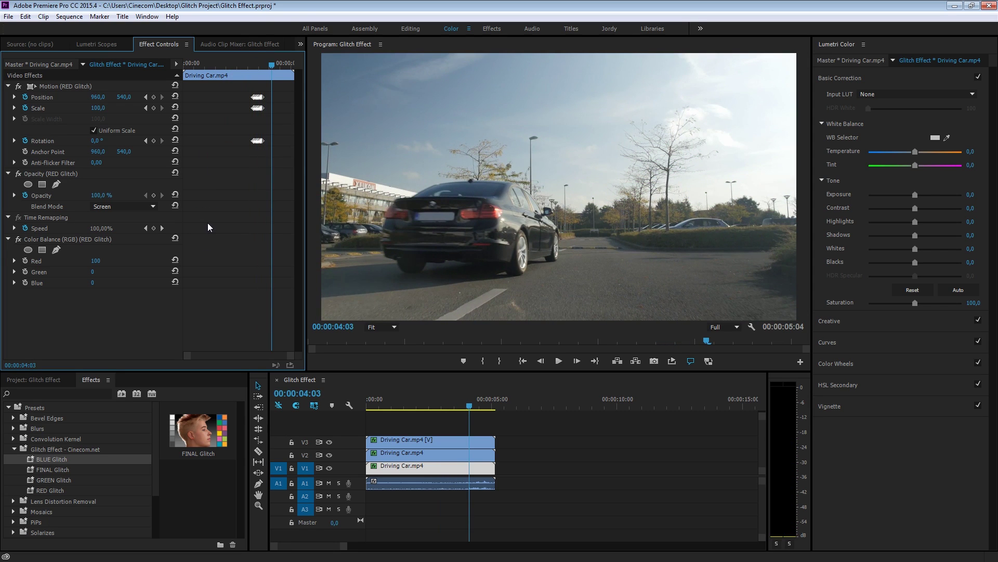
{"action": "left_click", "coordinate": [248, 55]}
{"action": "key", "text": "space"}
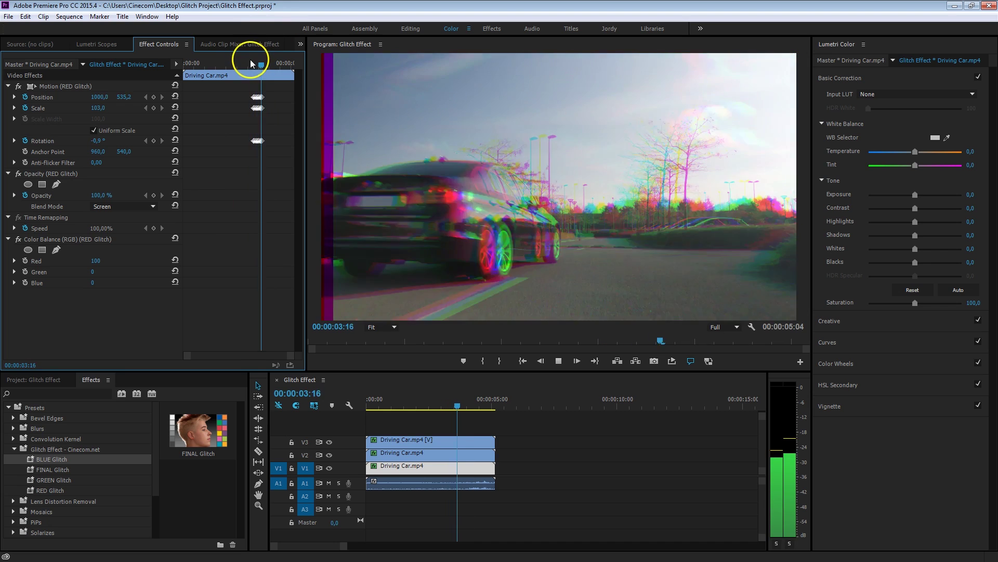
{"action": "key", "text": "space"}
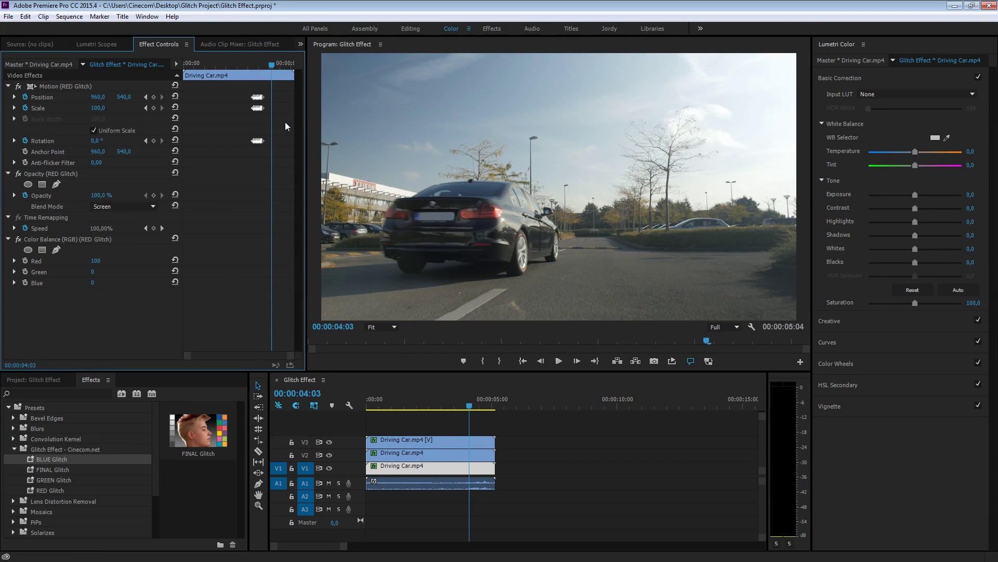
{"action": "left_click", "coordinate": [261, 155]}
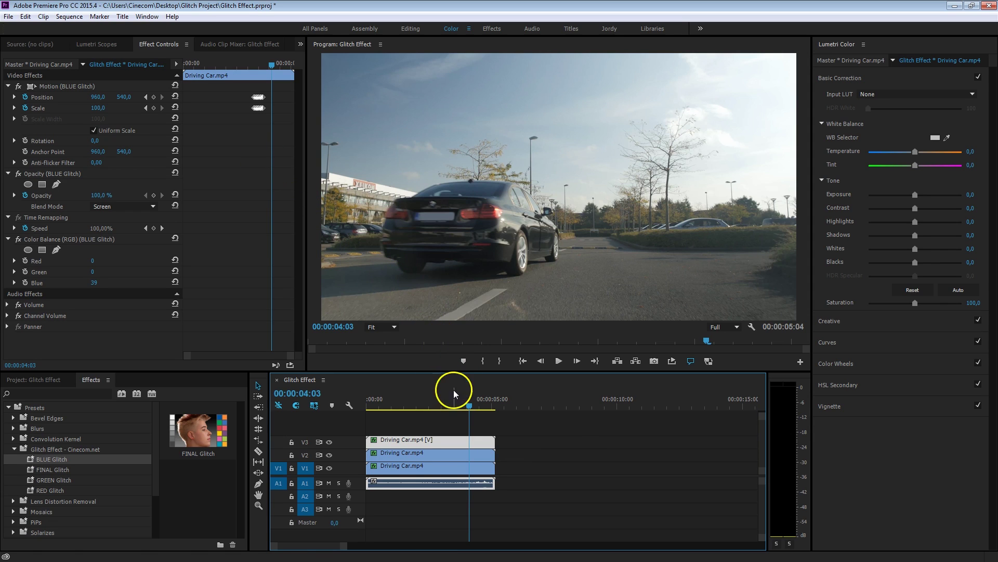
- Nest the three stacked Driving Car clips into one sequence named 'The Effect' and select it
{"action": "left_click_drag", "start_coordinate": [519, 418], "coordinate": [371, 498]}
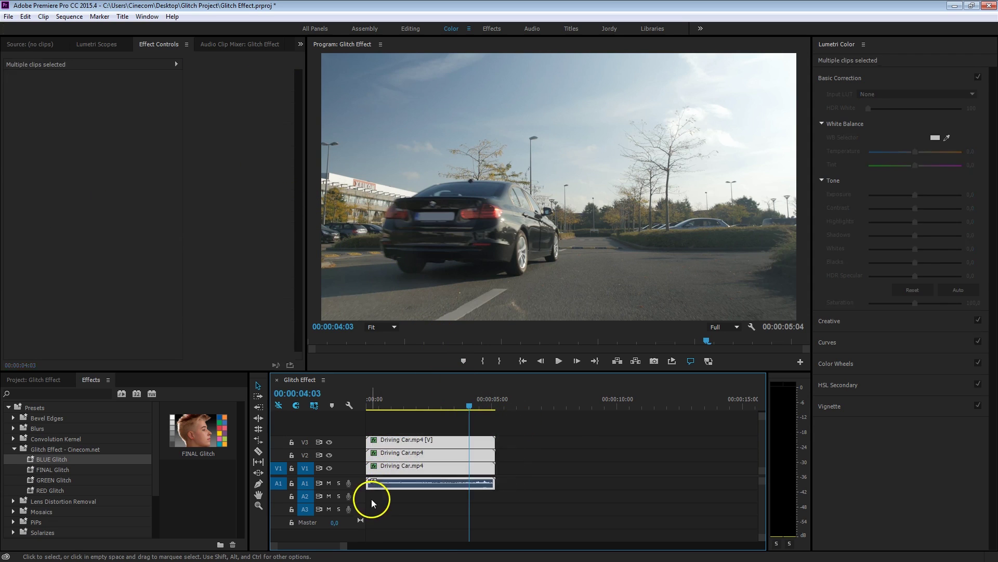
{"action": "right_click", "coordinate": [414, 459]}
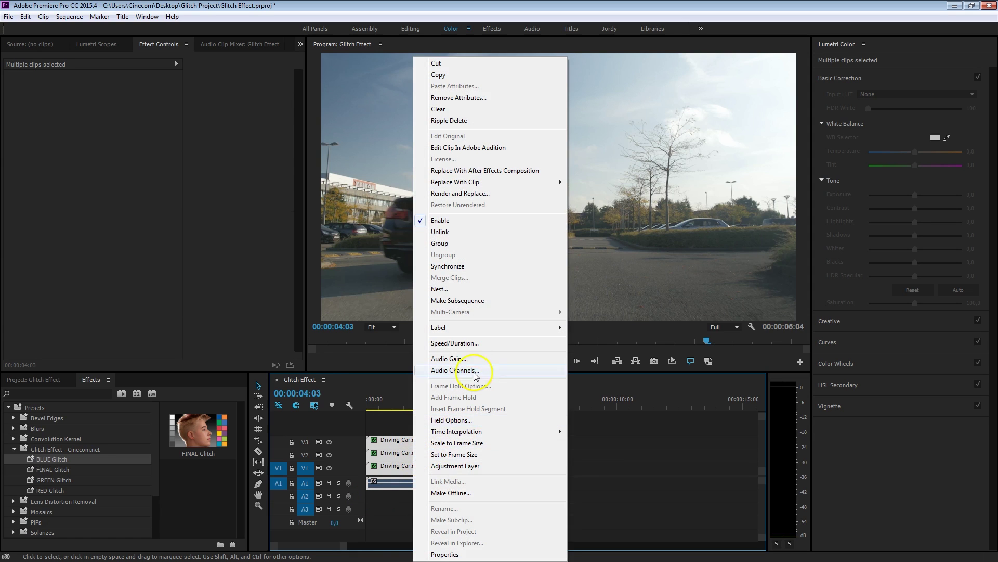
{"action": "left_click", "coordinate": [472, 289]}
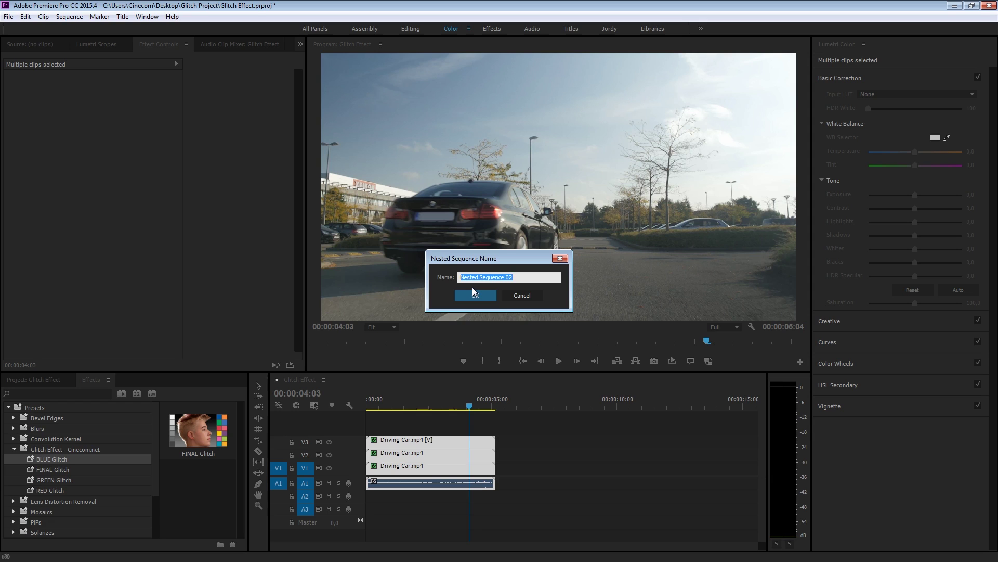
{"action": "type", "text": "E"}
{"action": "type", "text": "he Effect"}
{"action": "left_click", "coordinate": [474, 292]}
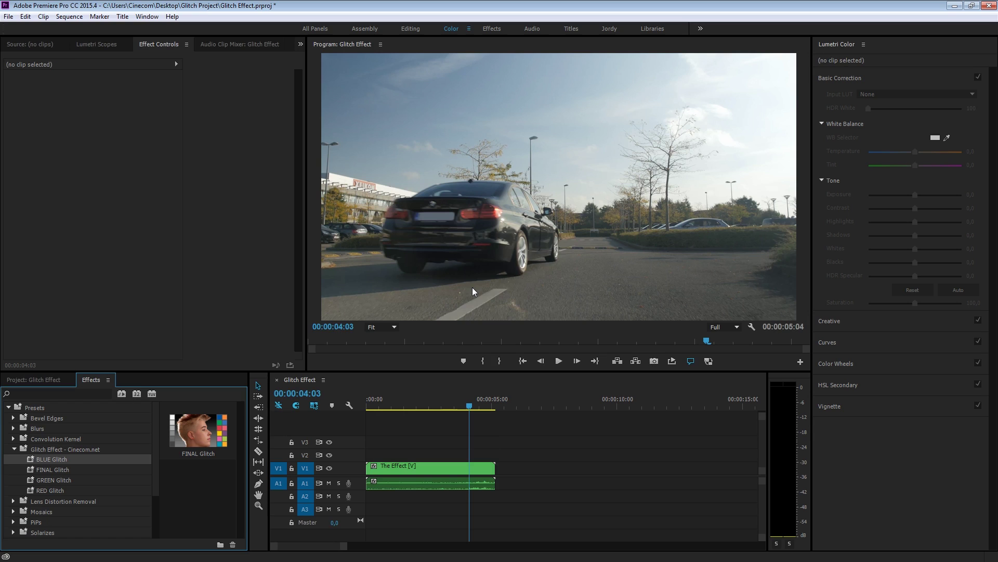
{"action": "left_click", "coordinate": [446, 470]}
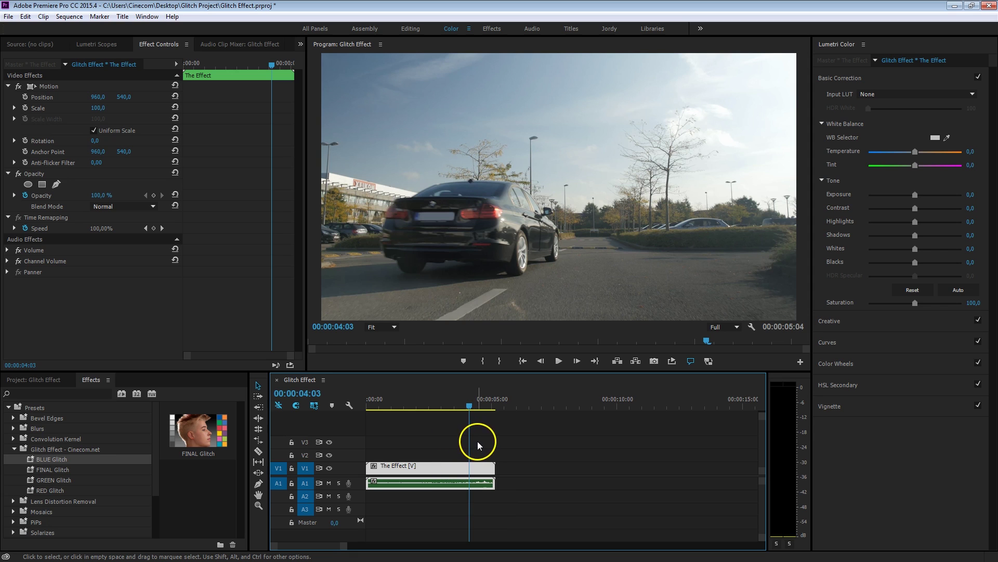
- At 03:13, set Lumetri Exposure to -1,3 and Contrast to 76,7, and raise Saturation
{"action": "left_click", "coordinate": [423, 402]}
{"action": "left_click_drag", "start_coordinate": [422, 401], "coordinate": [455, 408]}
{"action": "left_click", "coordinate": [877, 153]}
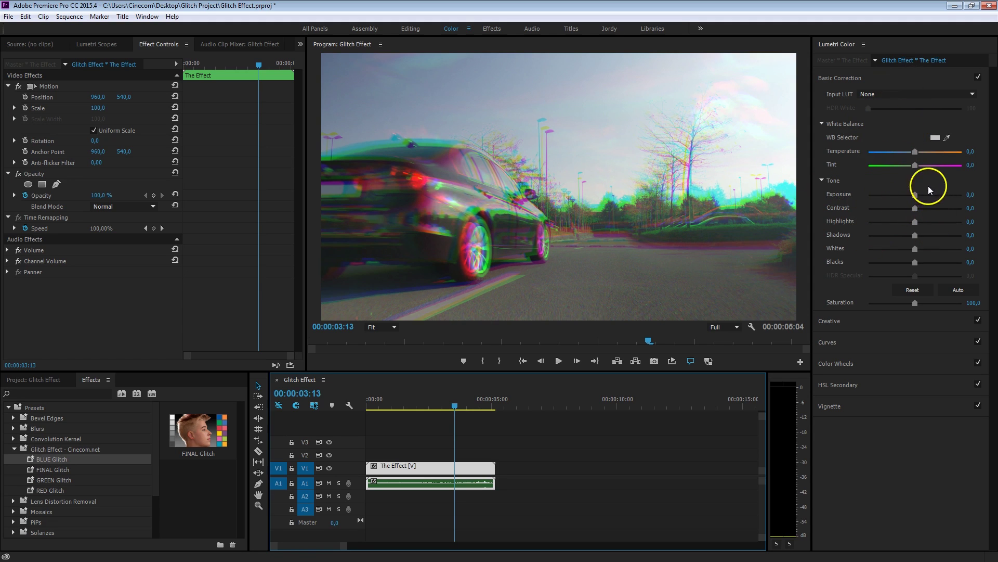
{"action": "left_click_drag", "start_coordinate": [915, 196], "coordinate": [950, 207]}
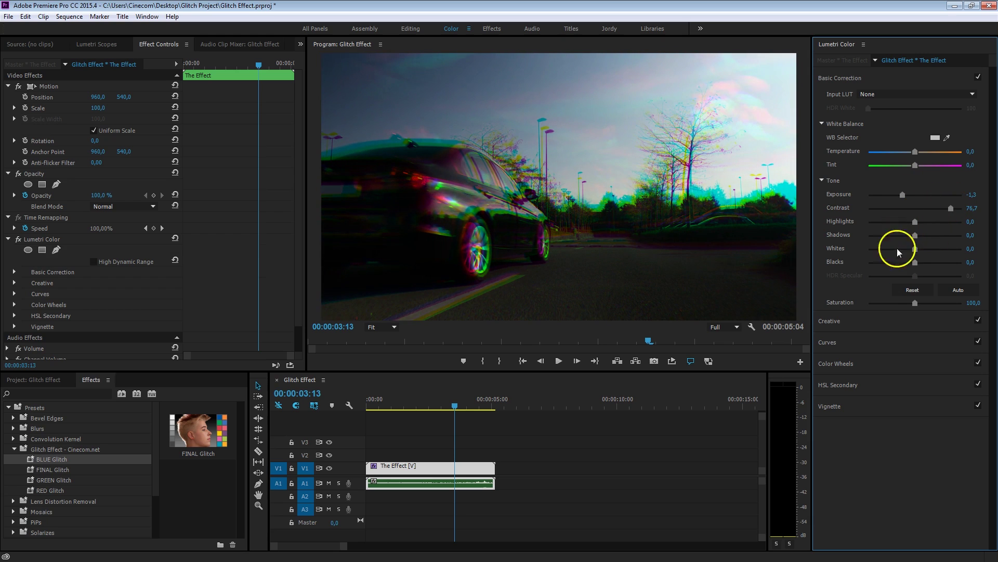
{"action": "left_click_drag", "start_coordinate": [914, 302], "coordinate": [921, 305]}
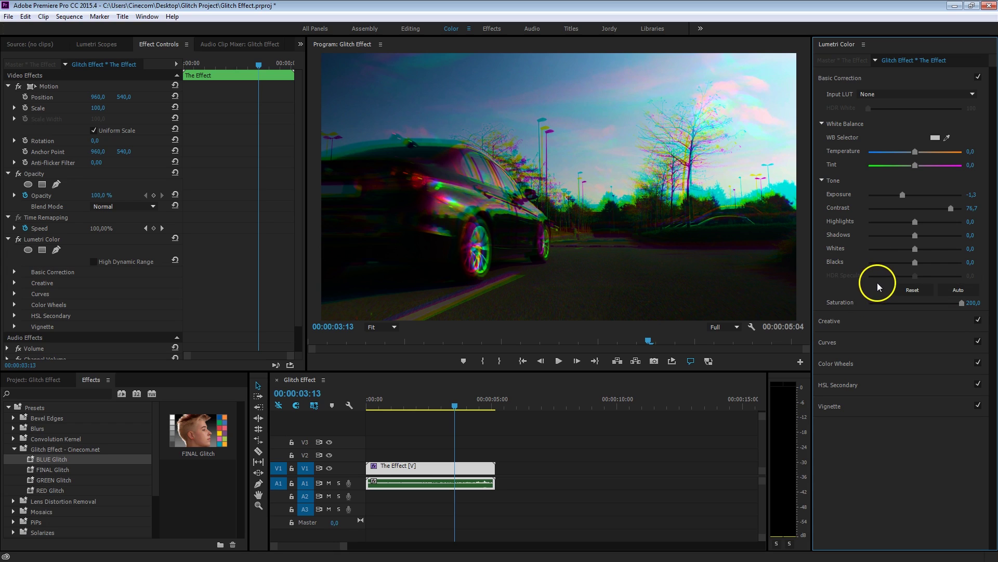
- In Creative, set Sharpen to -100 and Vibrance to 100, then save the project
{"action": "left_click", "coordinate": [891, 321]}
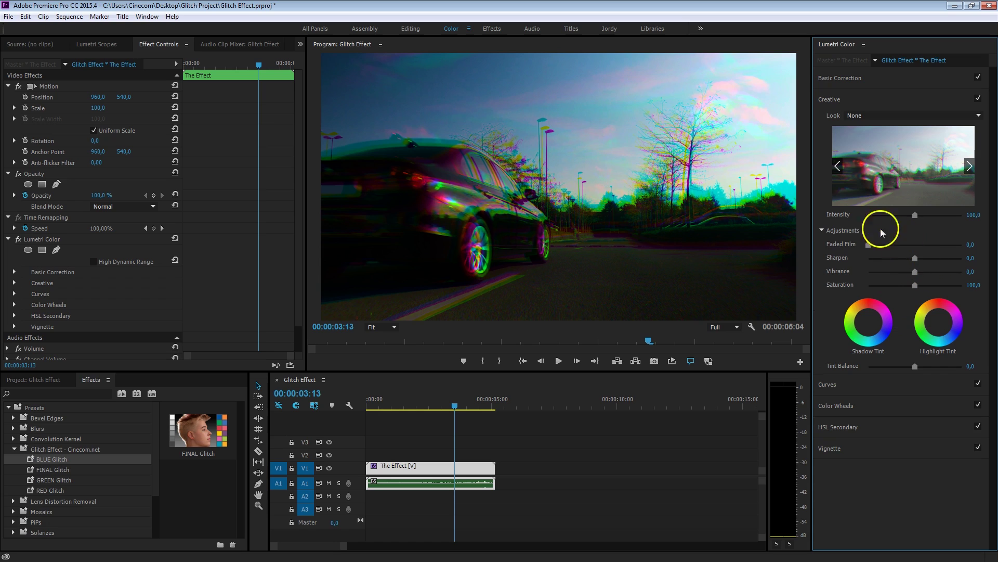
{"action": "left_click_drag", "start_coordinate": [915, 257], "coordinate": [866, 257]}
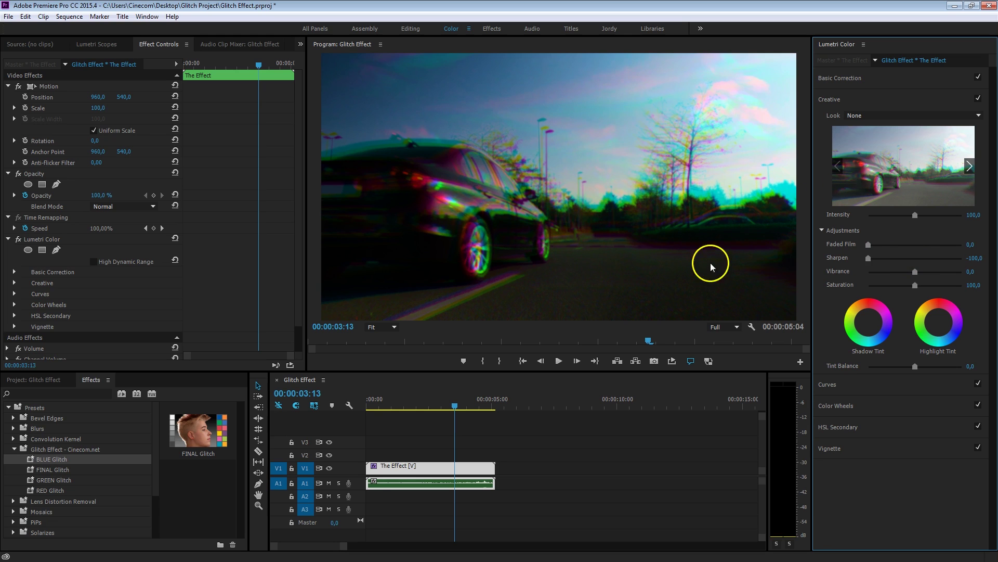
{"action": "left_click_drag", "start_coordinate": [914, 271], "coordinate": [930, 285]}
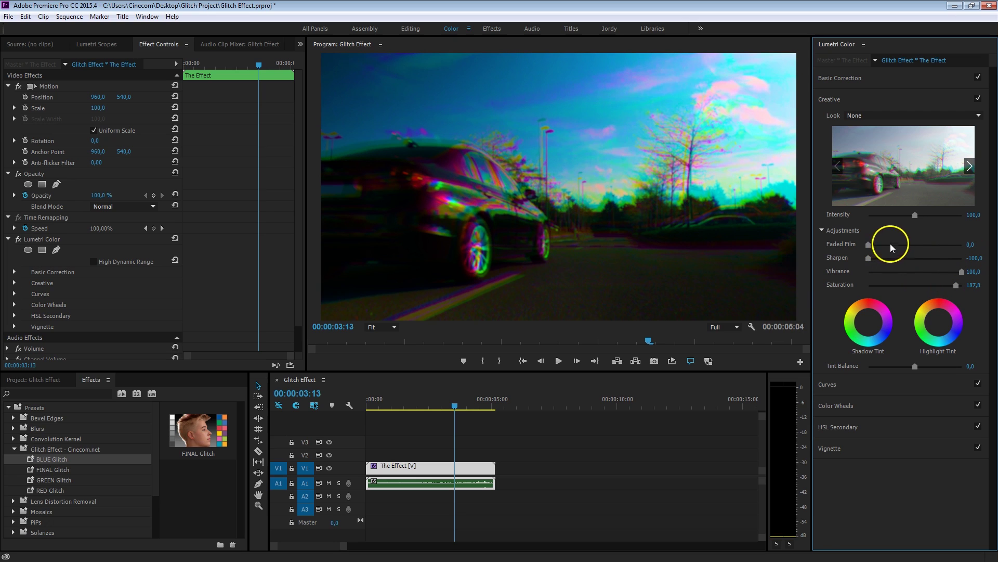
{"action": "key", "text": "ctrl+s"}
- Keyframe Scale at 100 at 03:05, about 110 at 03:11 and back to 100, then preview
{"action": "left_click_drag", "start_coordinate": [252, 63], "coordinate": [253, 67]}
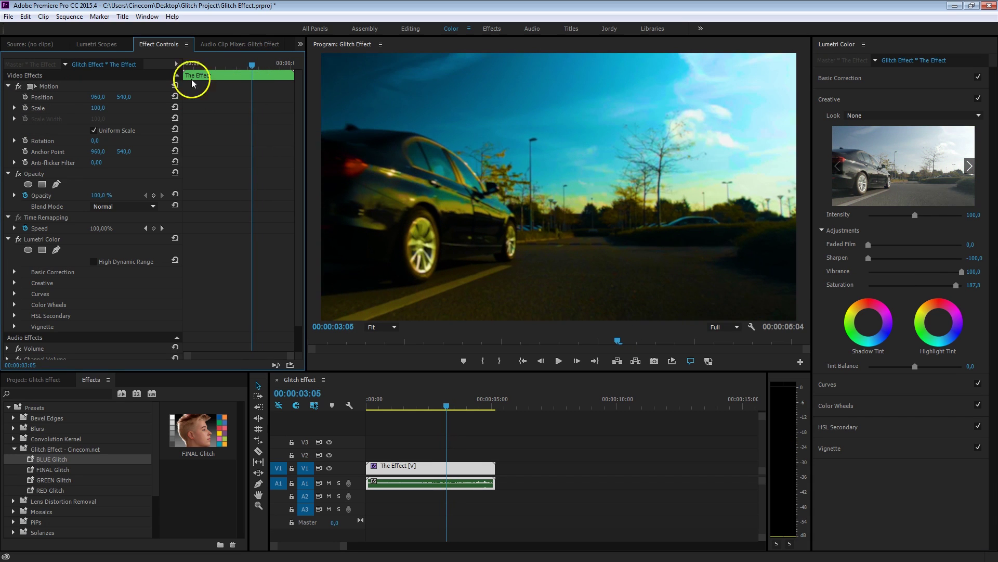
{"action": "left_click", "coordinate": [25, 108]}
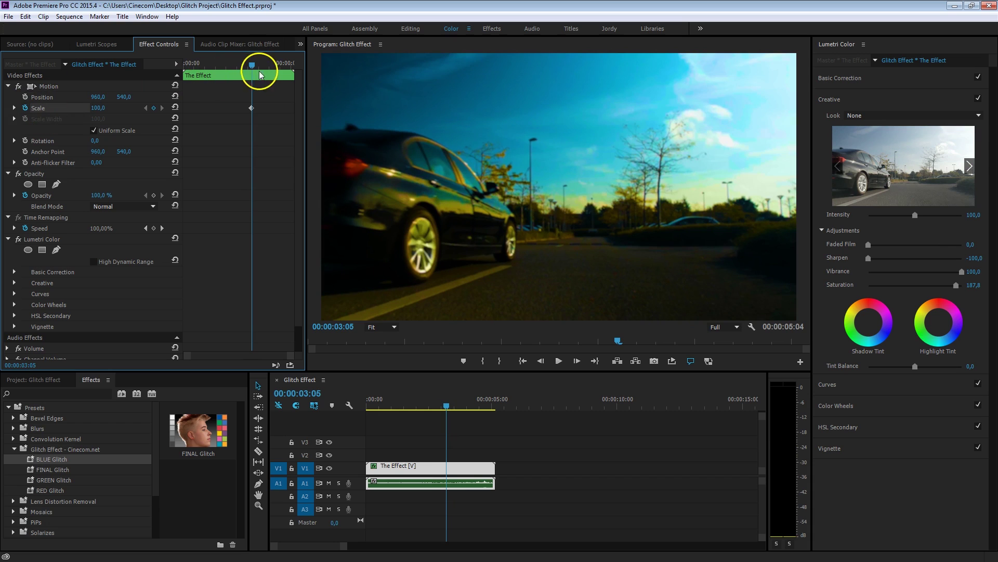
{"action": "left_click_drag", "start_coordinate": [254, 65], "coordinate": [259, 67]}
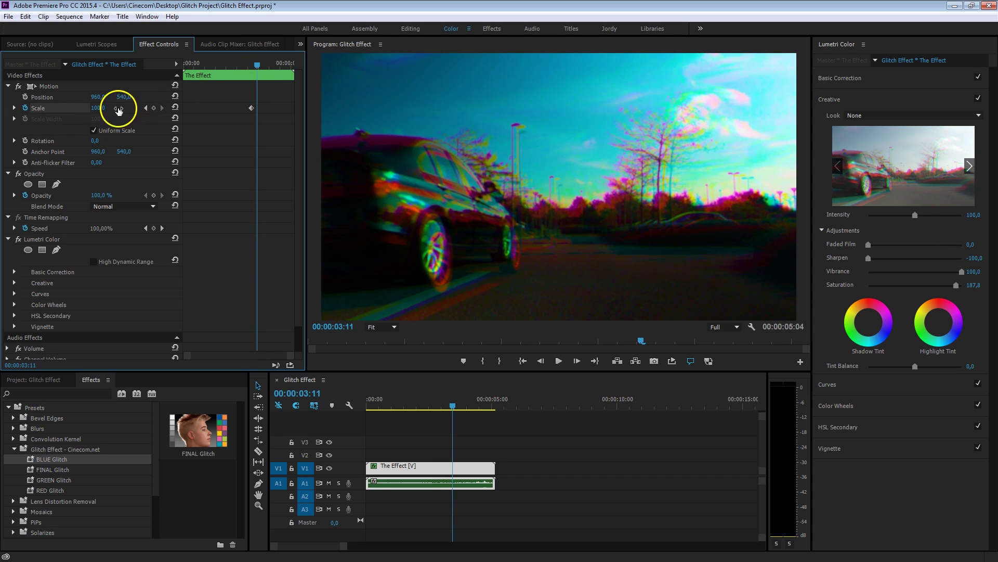
{"action": "left_click_drag", "start_coordinate": [99, 108], "coordinate": [114, 107]}
{"action": "left_click_drag", "start_coordinate": [257, 66], "coordinate": [263, 64]}
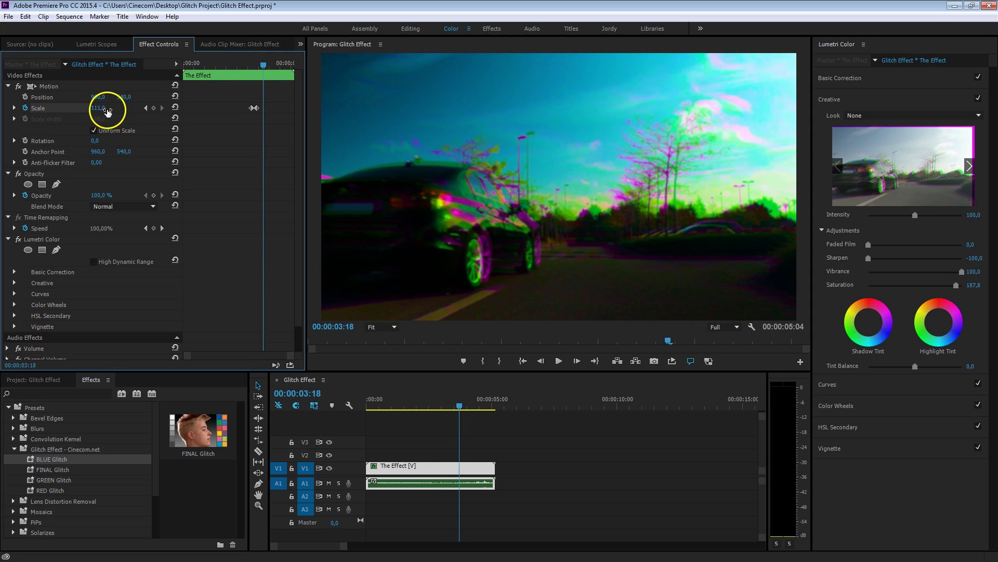
{"action": "left_click", "coordinate": [167, 109]}
{"action": "key", "text": "space"}
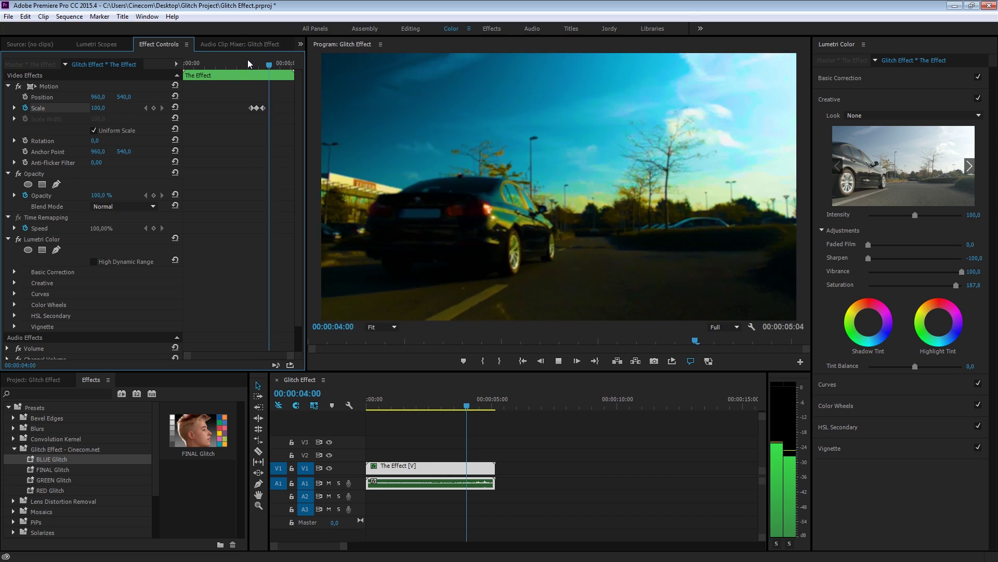
{"action": "left_click", "coordinate": [256, 63]}
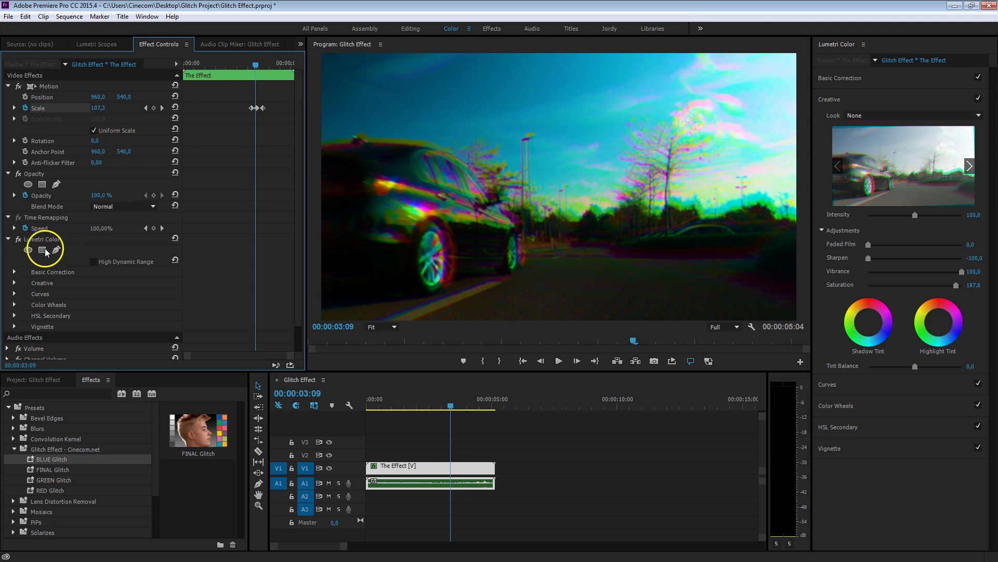
- At 03:06, start keyframes for Lumetri Exposure, Contrast, Saturation and Sharpen
{"action": "left_click", "coordinate": [252, 62]}
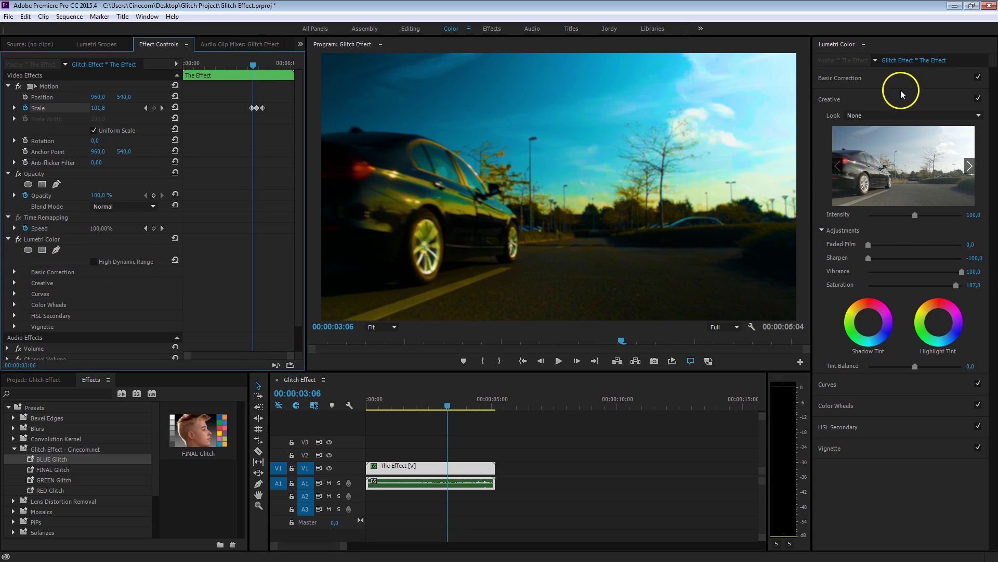
{"action": "left_click", "coordinate": [14, 273]}
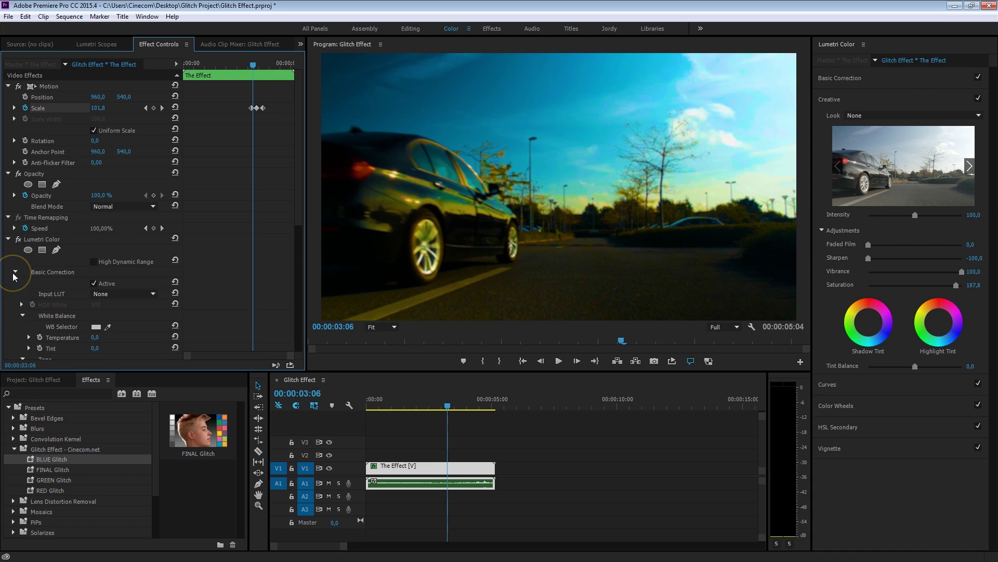
{"action": "scroll", "coordinate": [291, 244], "scroll_direction": "down", "scroll_amount": 2}
{"action": "scroll", "coordinate": [291, 242], "scroll_direction": "down", "scroll_amount": 3}
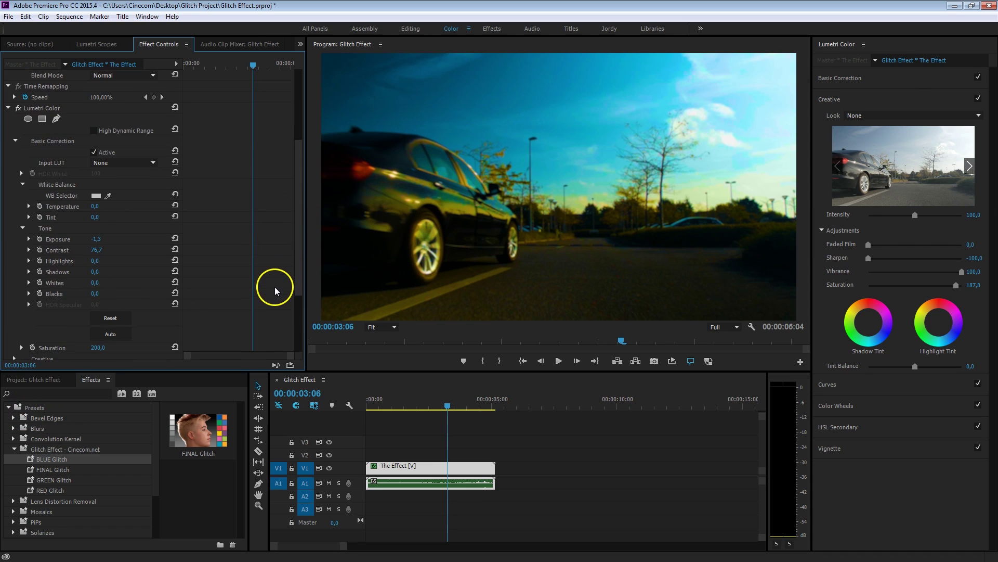
{"action": "left_click", "coordinate": [40, 239]}
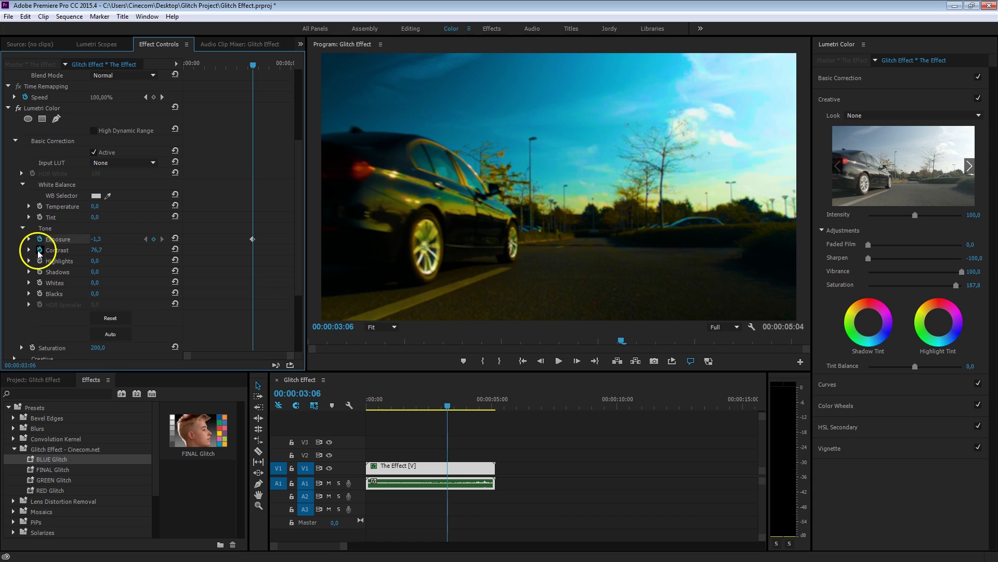
{"action": "left_click", "coordinate": [40, 249]}
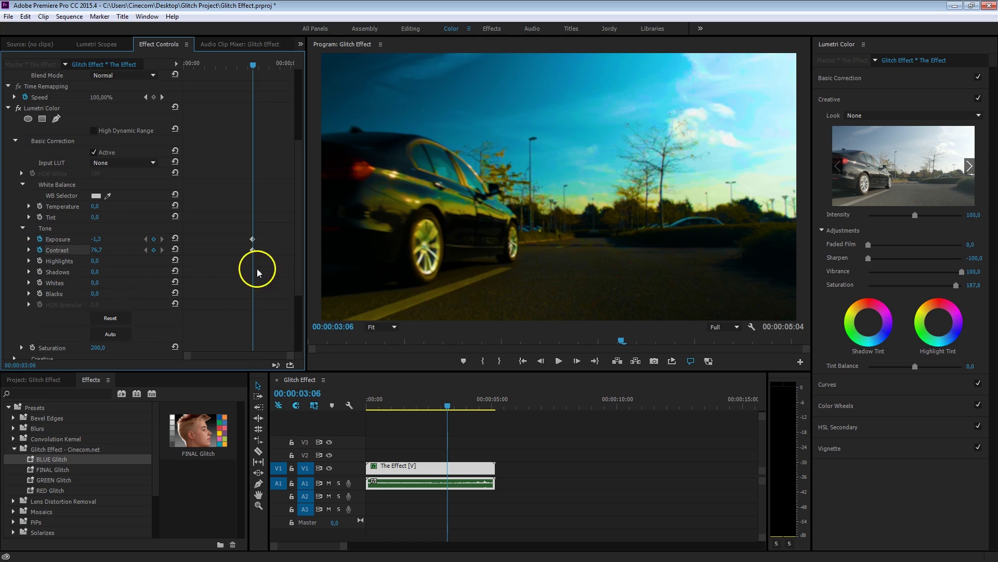
{"action": "left_click", "coordinate": [33, 347]}
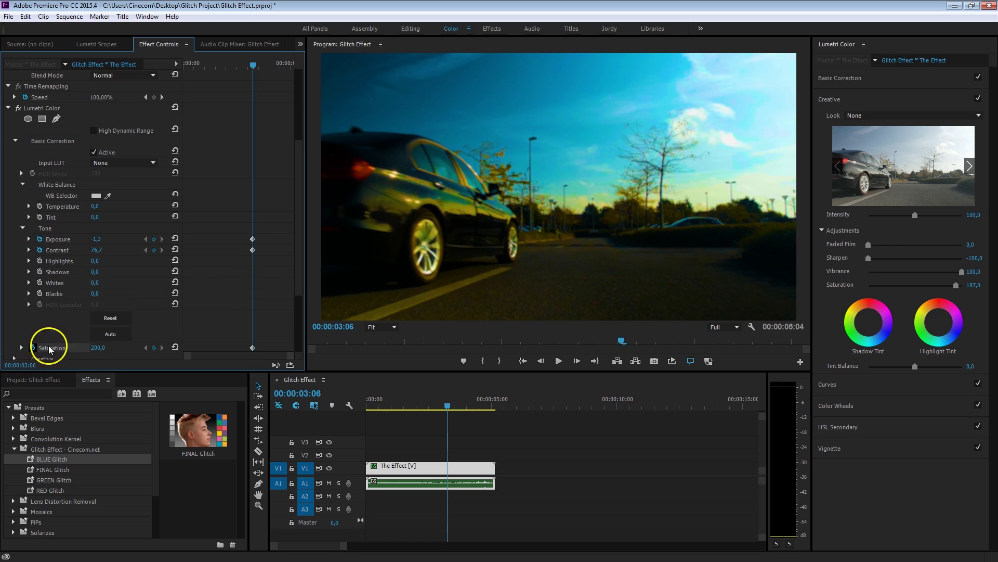
{"action": "left_click", "coordinate": [16, 142]}
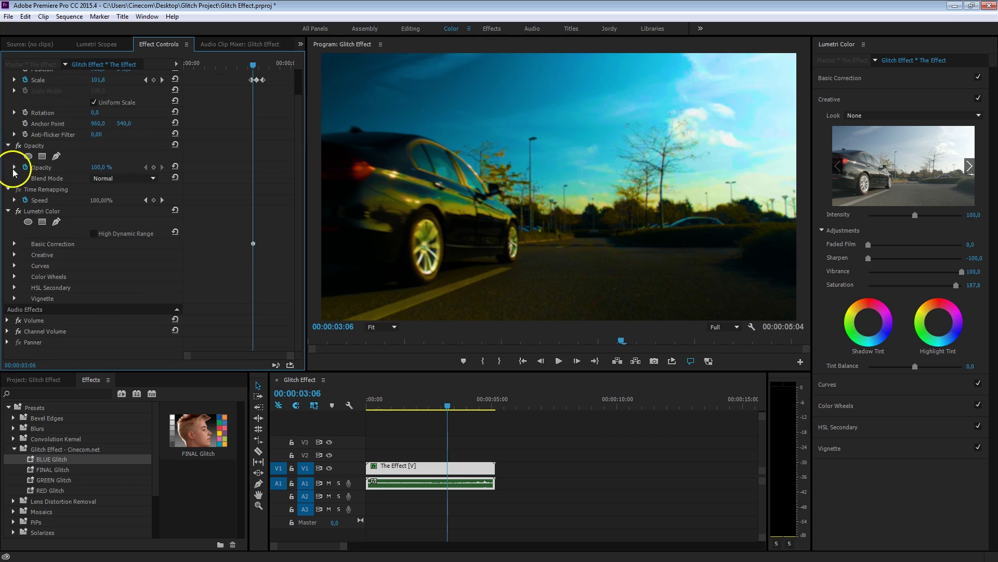
{"action": "left_click", "coordinate": [14, 255]}
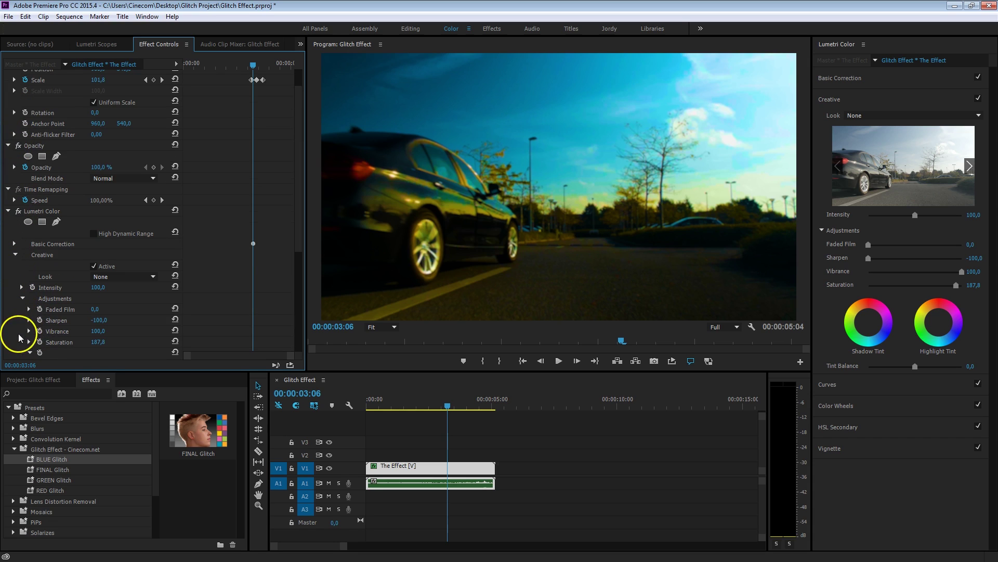
{"action": "left_click", "coordinate": [39, 320]}
- Advance five frames to 03:11 and add matching Lumetri keyframes there
{"action": "scroll", "coordinate": [22, 334], "scroll_direction": "down", "scroll_amount": 1}
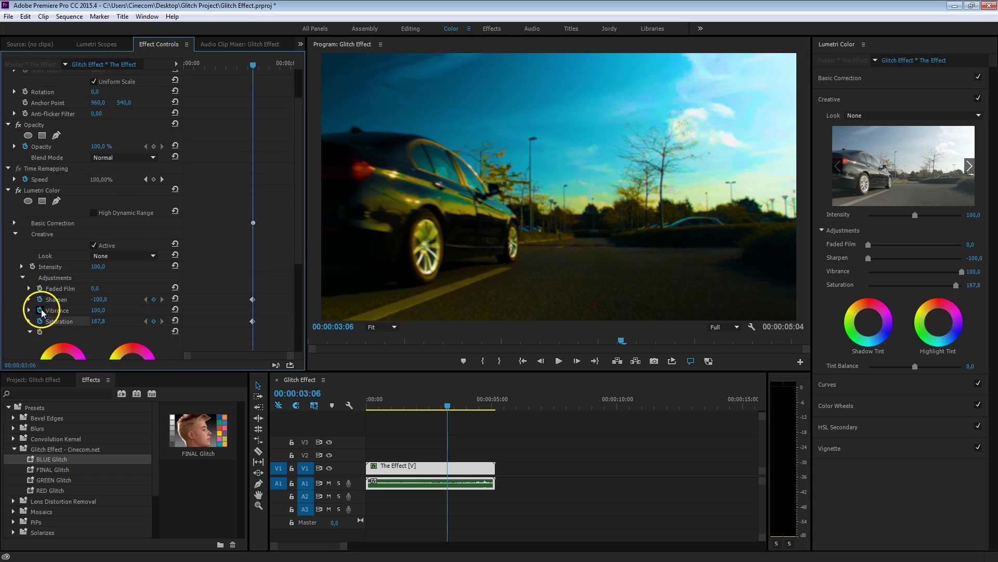
{"action": "left_click", "coordinate": [15, 233]}
{"action": "left_click", "coordinate": [14, 244]}
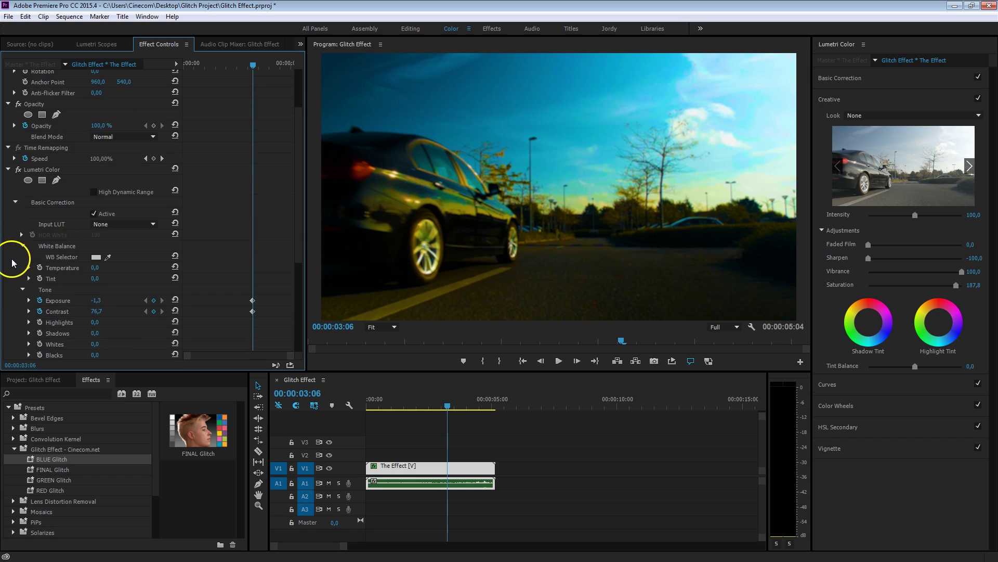
{"action": "scroll", "coordinate": [276, 79], "scroll_direction": "up", "scroll_amount": 1}
{"action": "key", "text": "shift+Right"}
{"action": "scroll", "coordinate": [281, 217], "scroll_direction": "down", "scroll_amount": 6}
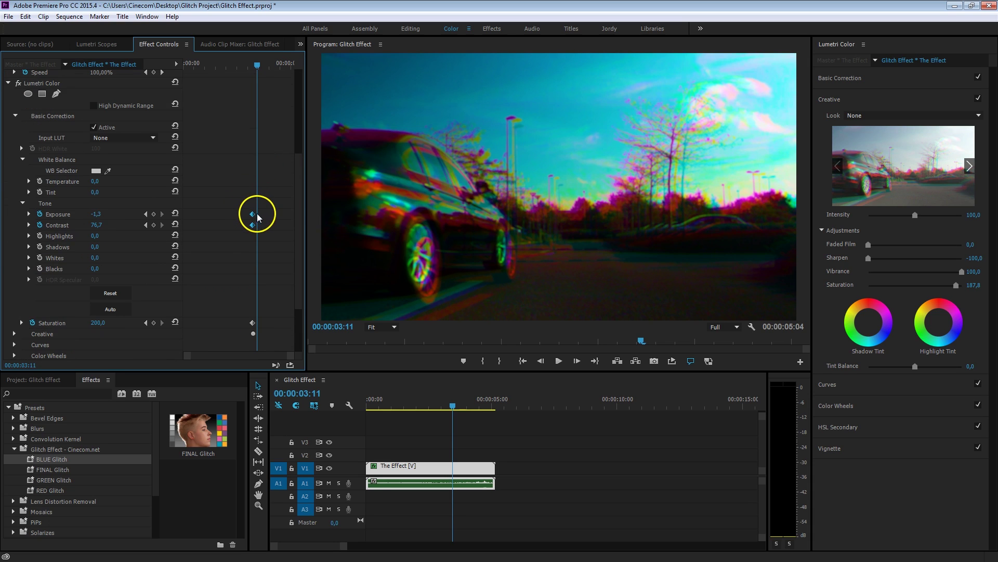
{"action": "left_click", "coordinate": [252, 323]}
{"action": "left_click", "coordinate": [14, 334]}
{"action": "scroll", "coordinate": [229, 311], "scroll_direction": "down", "scroll_amount": 5}
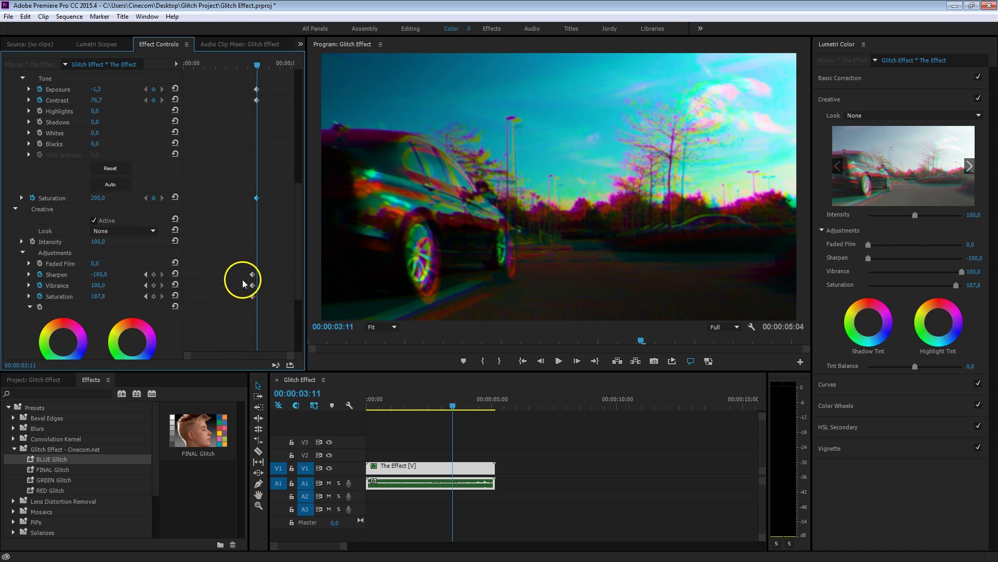
{"action": "left_click_drag", "start_coordinate": [243, 270], "coordinate": [257, 300]}
- At 03:04, reset Lumetri Color to add neutral keyframes before the glitch
{"action": "left_click_drag", "start_coordinate": [298, 186], "coordinate": [57, 111]}
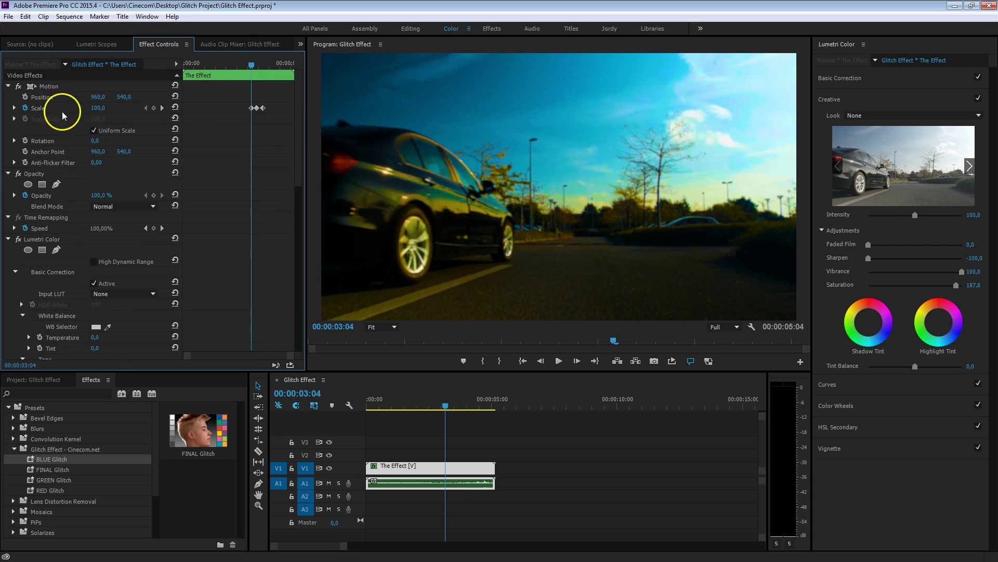
{"action": "left_click_drag", "start_coordinate": [301, 111], "coordinate": [295, 146]}
{"action": "left_click", "coordinate": [82, 152]}
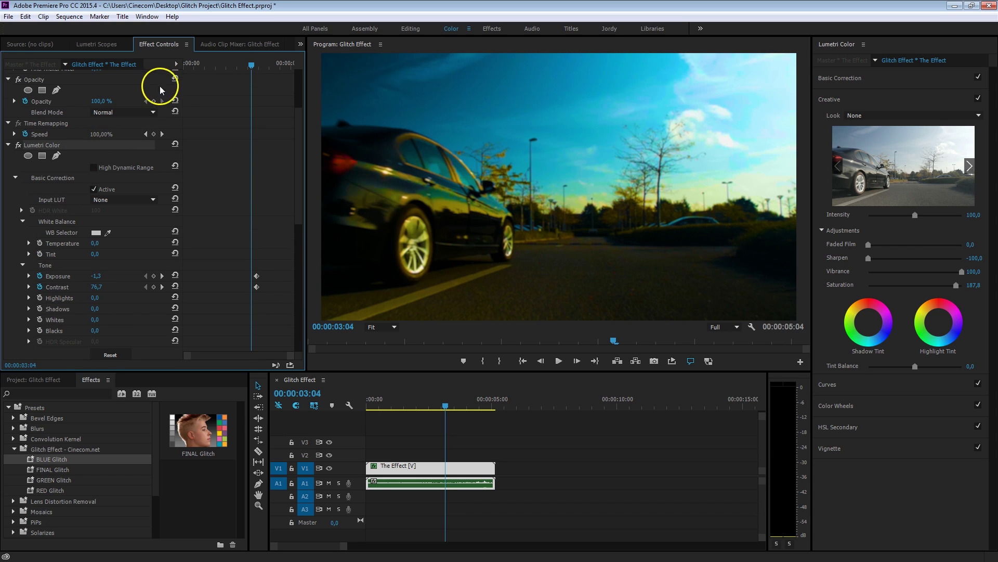
{"action": "left_click", "coordinate": [175, 146]}
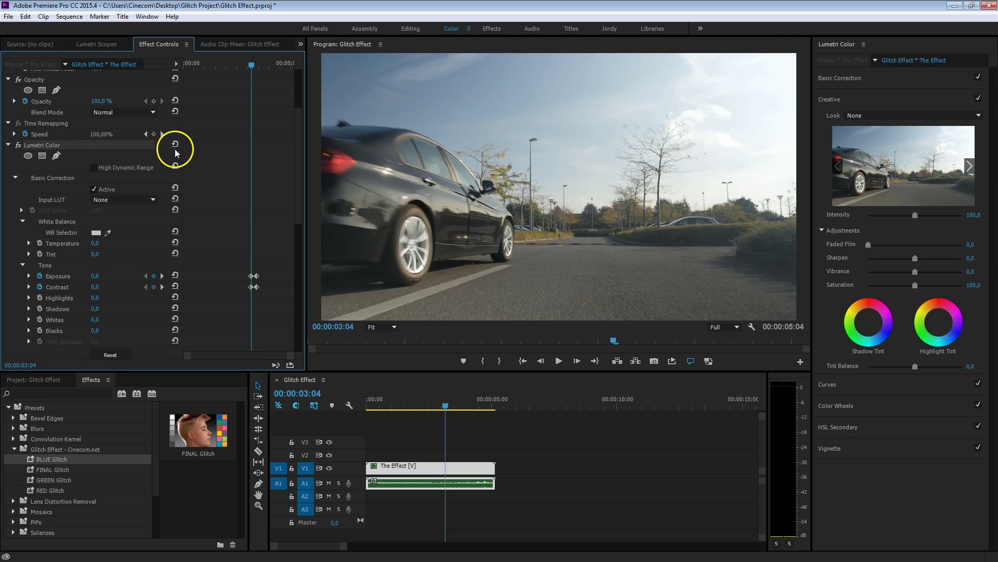
{"action": "left_click_drag", "start_coordinate": [299, 129], "coordinate": [286, 145]}
{"action": "left_click", "coordinate": [253, 67]}
{"action": "left_click_drag", "start_coordinate": [253, 68], "coordinate": [258, 90]}
- At 03:18, reset Lumetri Color to add neutral keyframes after the glitch
{"action": "left_click_drag", "start_coordinate": [303, 159], "coordinate": [291, 92]}
{"action": "left_click_drag", "start_coordinate": [259, 59], "coordinate": [263, 61]}
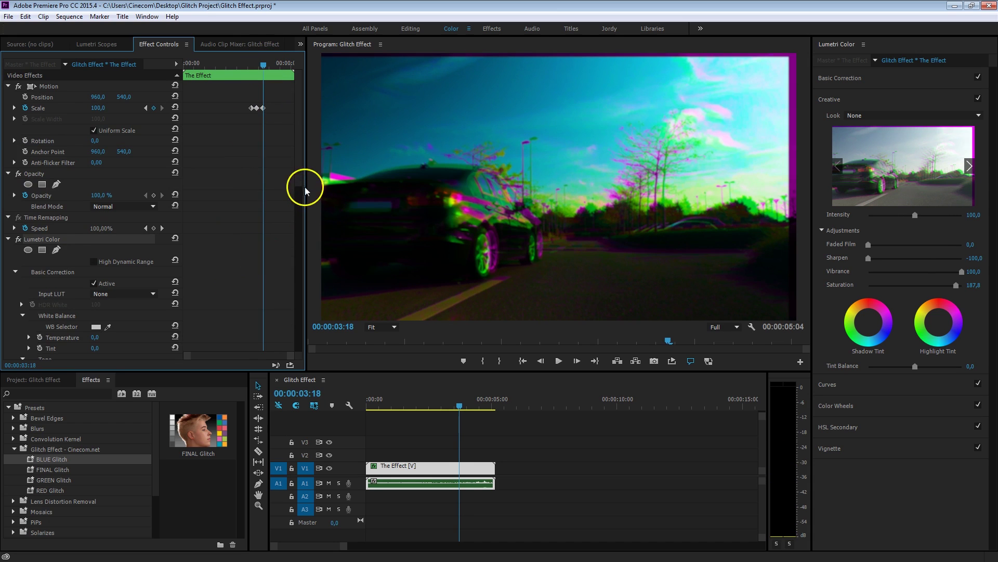
{"action": "scroll", "coordinate": [297, 211], "scroll_direction": "down", "scroll_amount": 3}
{"action": "scroll", "coordinate": [297, 213], "scroll_direction": "down", "scroll_amount": 1}
{"action": "left_click", "coordinate": [175, 138]}
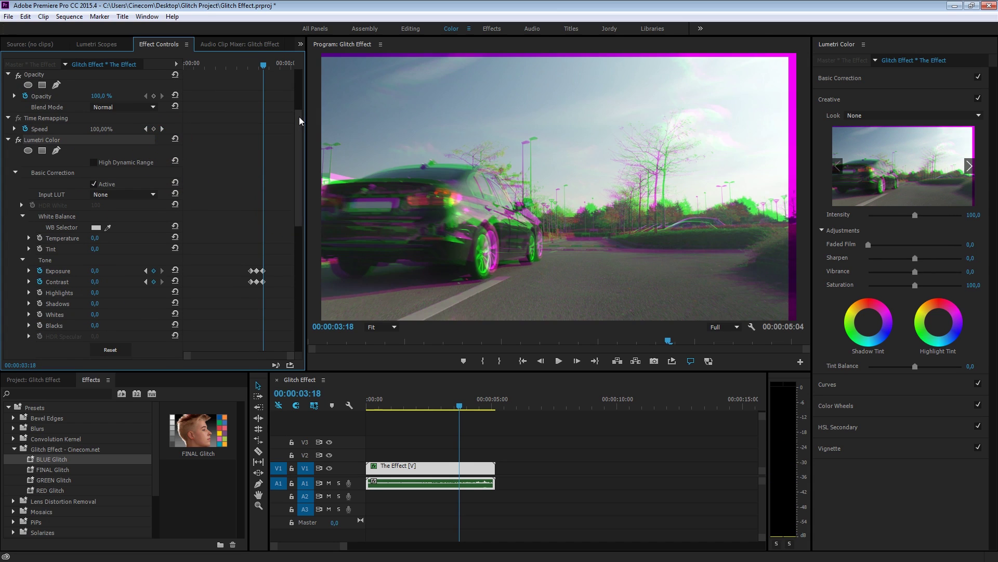
{"action": "mouse_move", "coordinate": [298, 116]}
{"action": "left_mouse_down"}
{"action": "mouse_move", "coordinate": [294, 124]}
{"action": "mouse_move", "coordinate": [284, 92]}
{"action": "mouse_move", "coordinate": [287, 130]}
{"action": "left_mouse_up"}
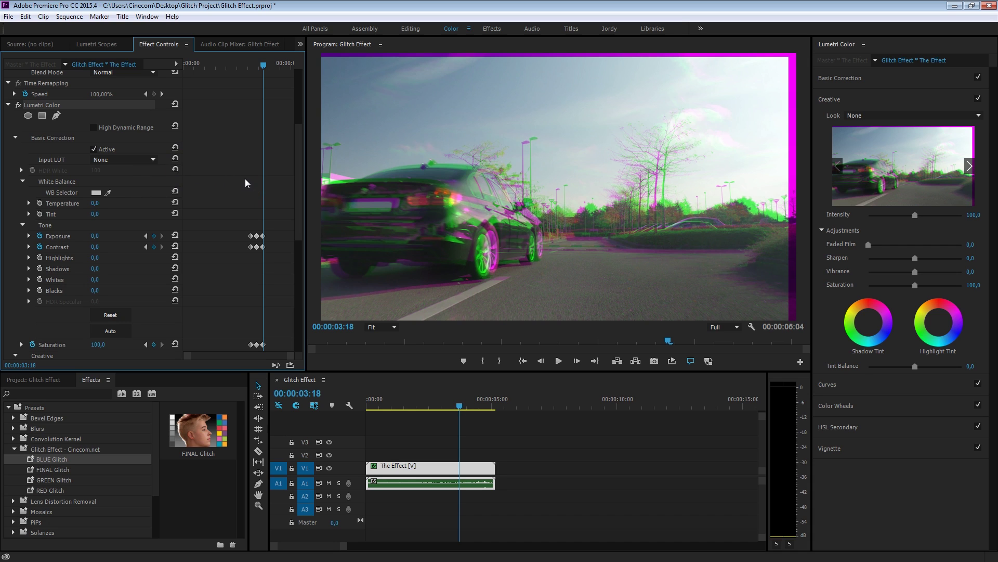
- Preview the pulse, then select and slide the Exposure, Contrast and Saturation keyframes
{"action": "left_click", "coordinate": [239, 63]}
{"action": "key", "text": "space"}
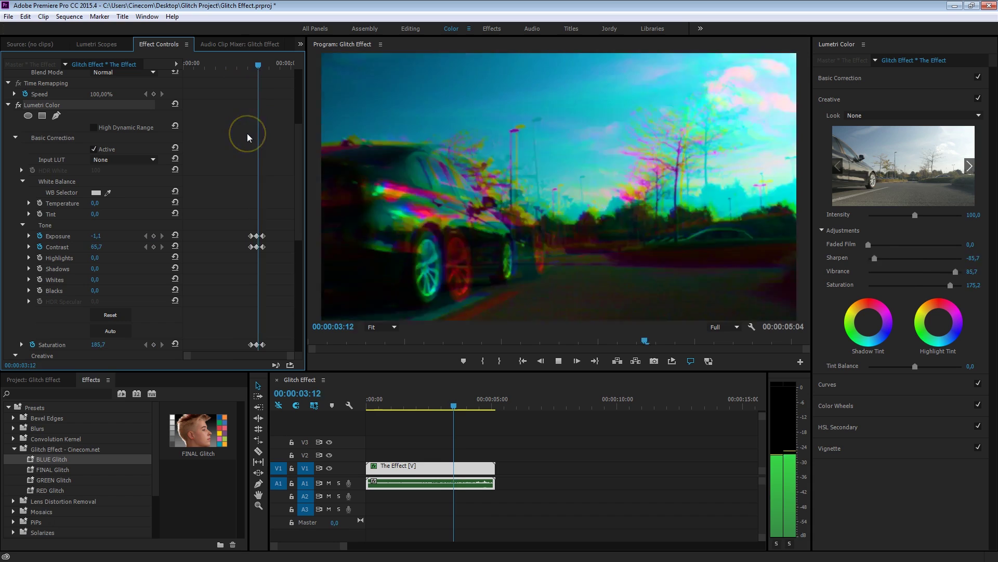
{"action": "left_click", "coordinate": [241, 68]}
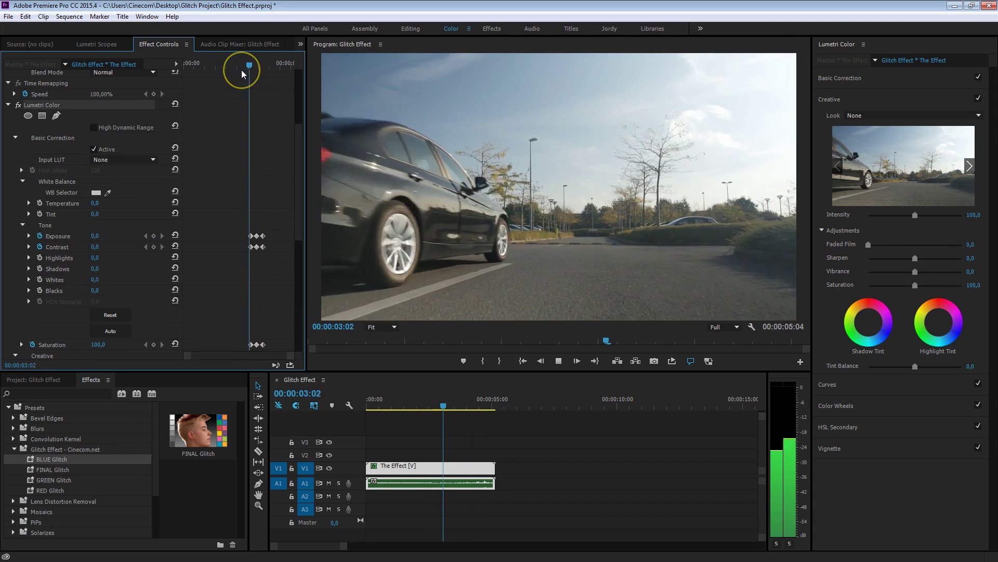
{"action": "left_click_drag", "start_coordinate": [296, 183], "coordinate": [297, 203]}
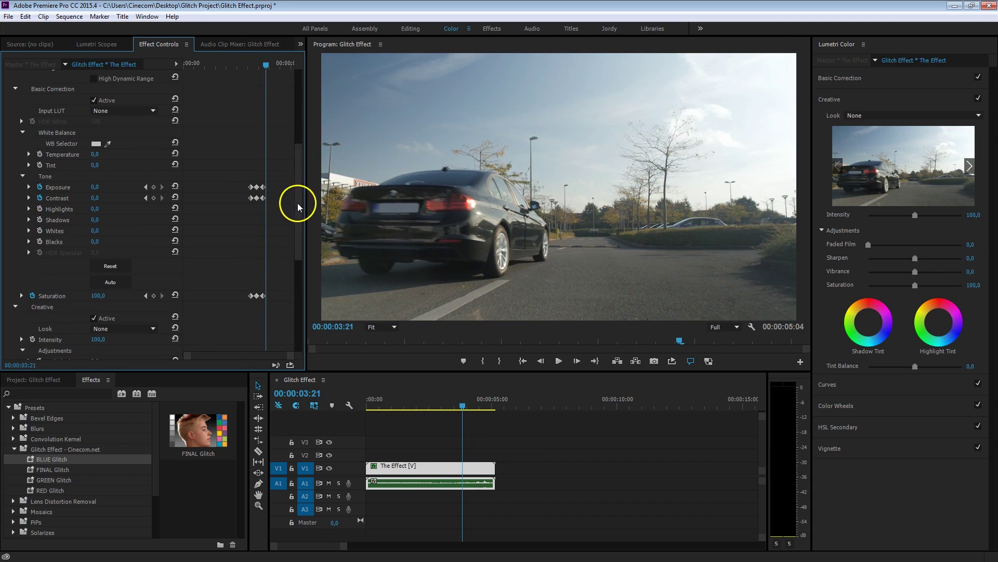
{"action": "left_click_drag", "start_coordinate": [253, 231], "coordinate": [283, 319]}
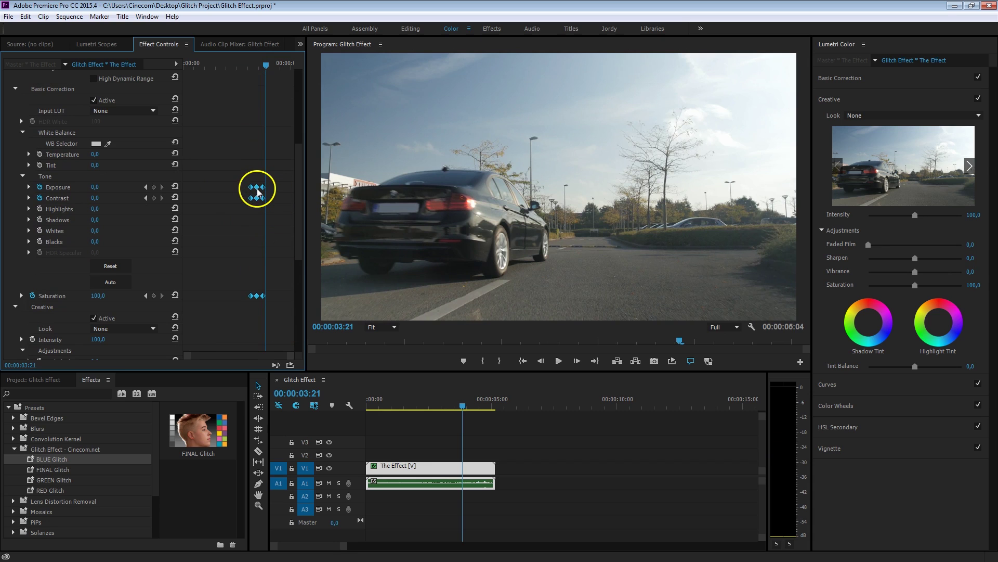
{"action": "mouse_move", "coordinate": [261, 193]}
{"action": "left_mouse_down"}
{"action": "mouse_move", "coordinate": [249, 196]}
{"action": "mouse_move", "coordinate": [262, 199]}
{"action": "left_mouse_up"}
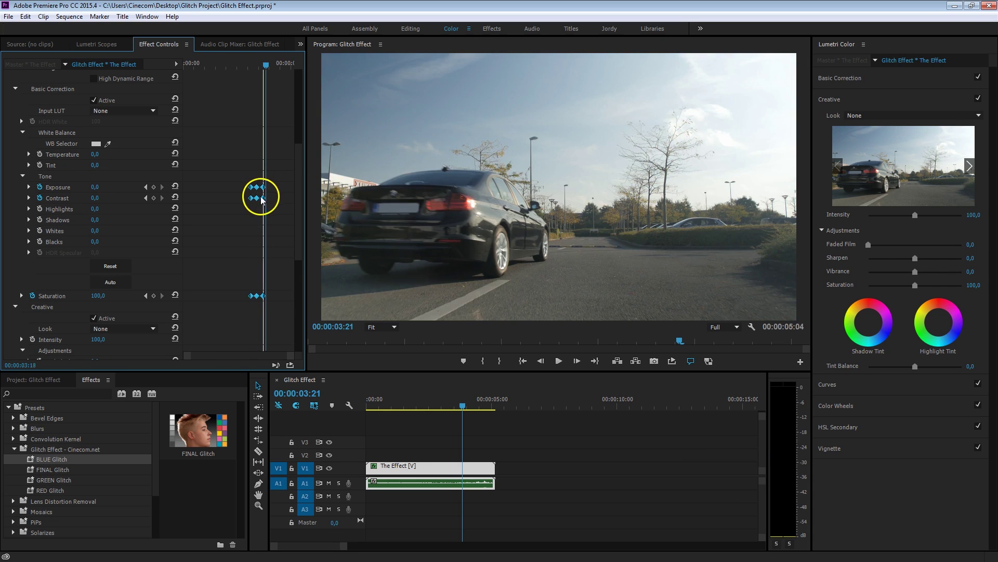
- Play back the glitch, then delete the hand-built Lumetri Color effect from the clip
{"action": "left_click", "coordinate": [242, 61]}
{"action": "key", "text": "space"}
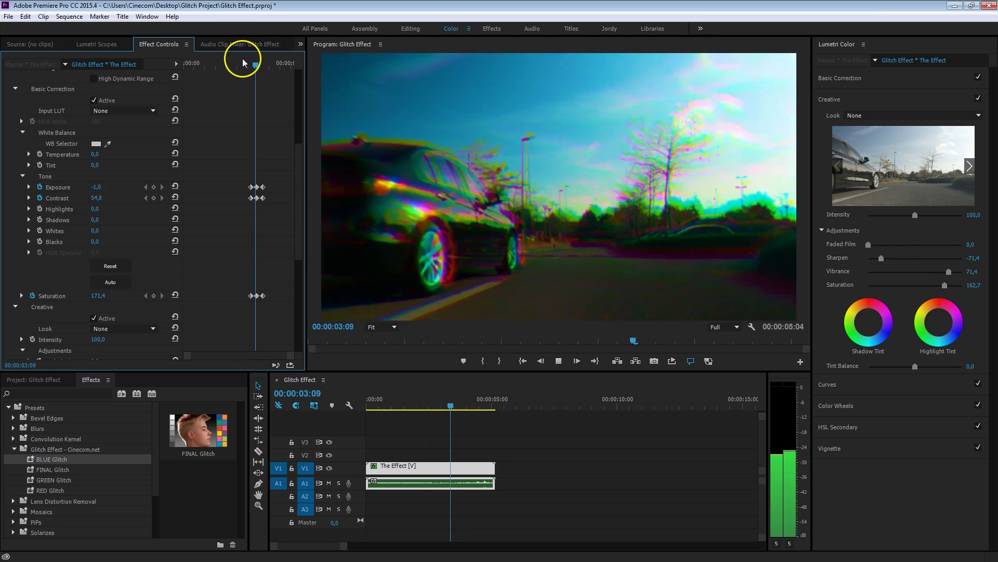
{"action": "left_click", "coordinate": [405, 450]}
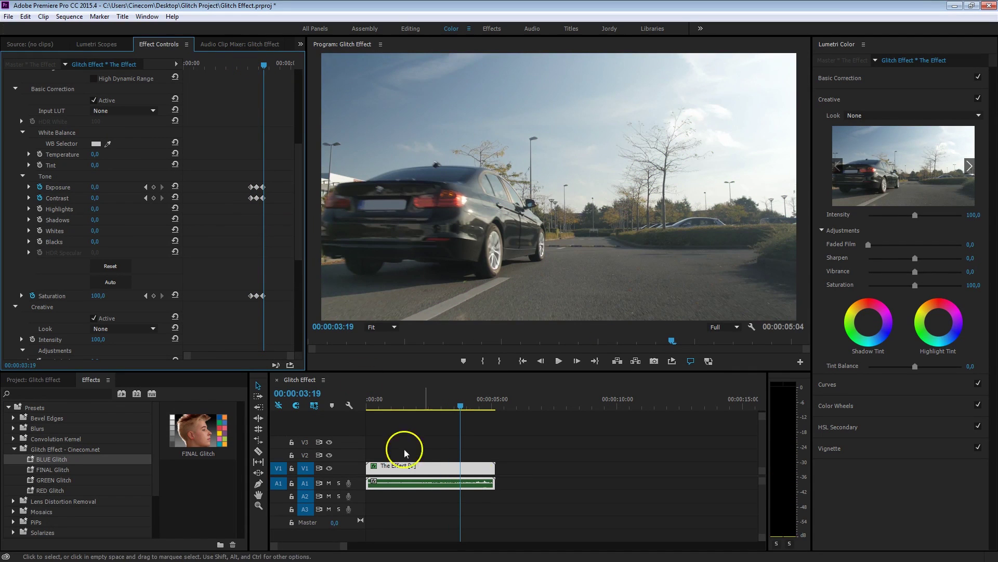
{"action": "left_click_drag", "start_coordinate": [298, 213], "coordinate": [298, 165]}
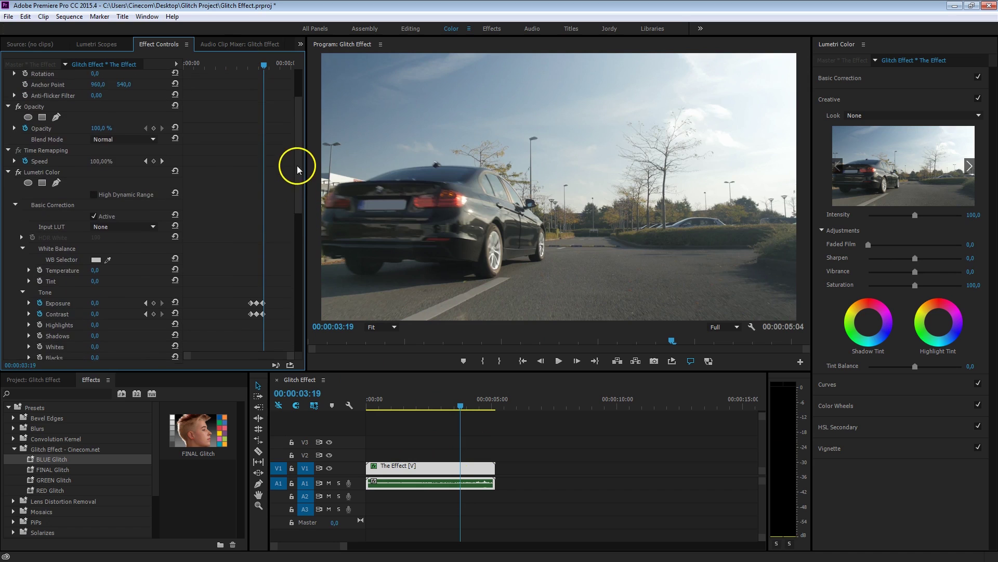
{"action": "key", "text": "Delete"}
{"action": "left_click", "coordinate": [6, 463]}
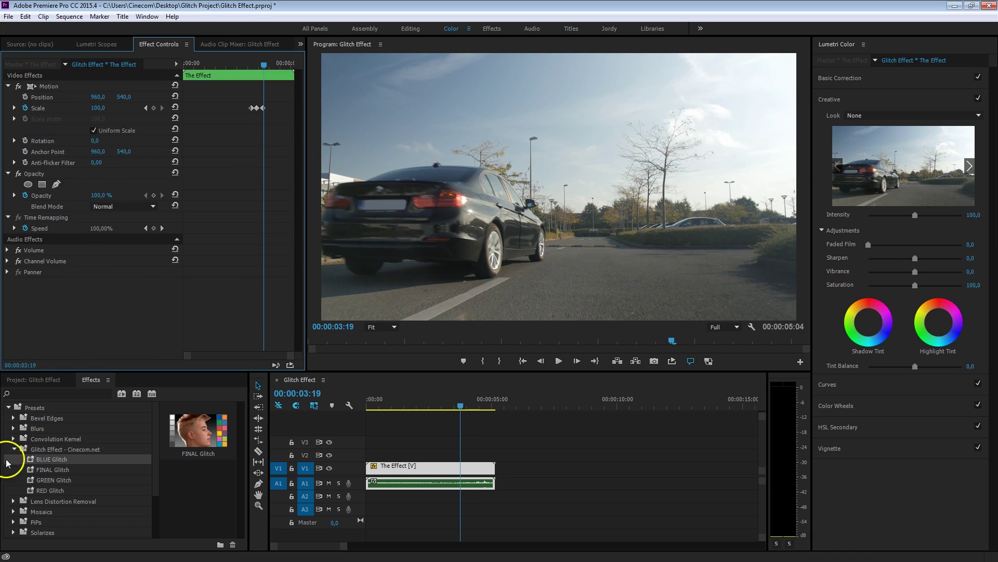
- Apply the FINAL Glitch preset to The Effect clip and preview the result
{"action": "left_click", "coordinate": [32, 470]}
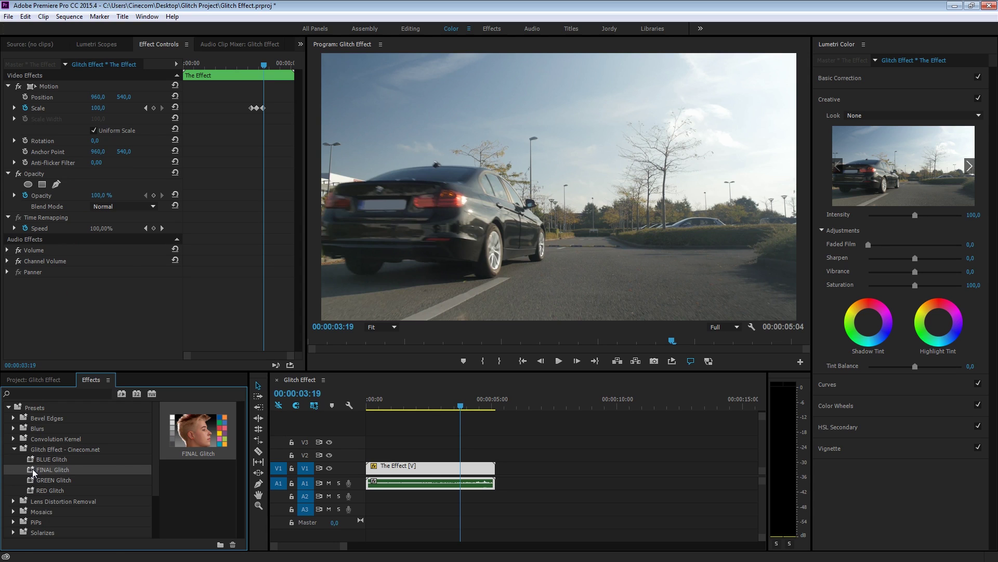
{"action": "left_click_drag", "start_coordinate": [111, 442], "coordinate": [427, 463]}
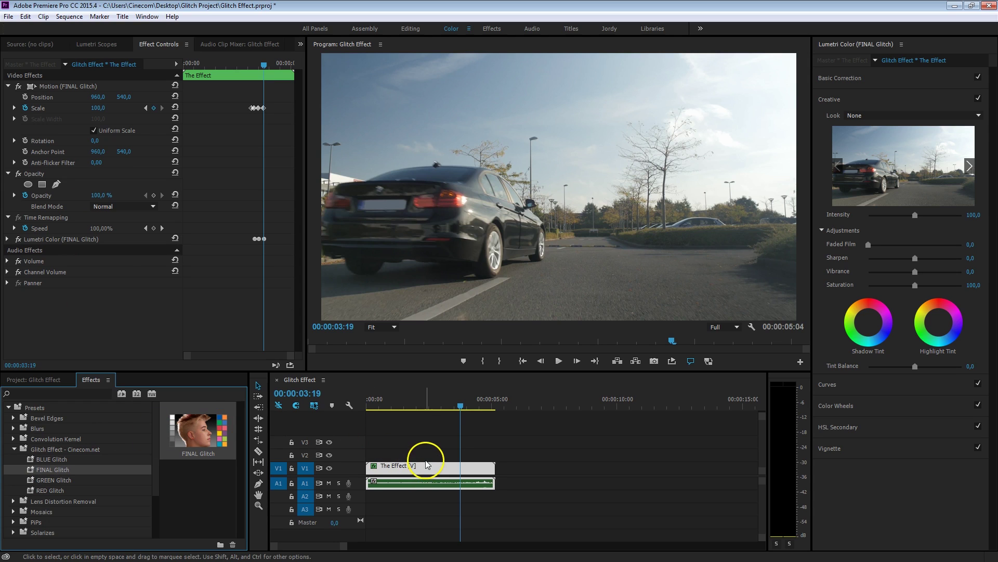
{"action": "left_click", "coordinate": [247, 62]}
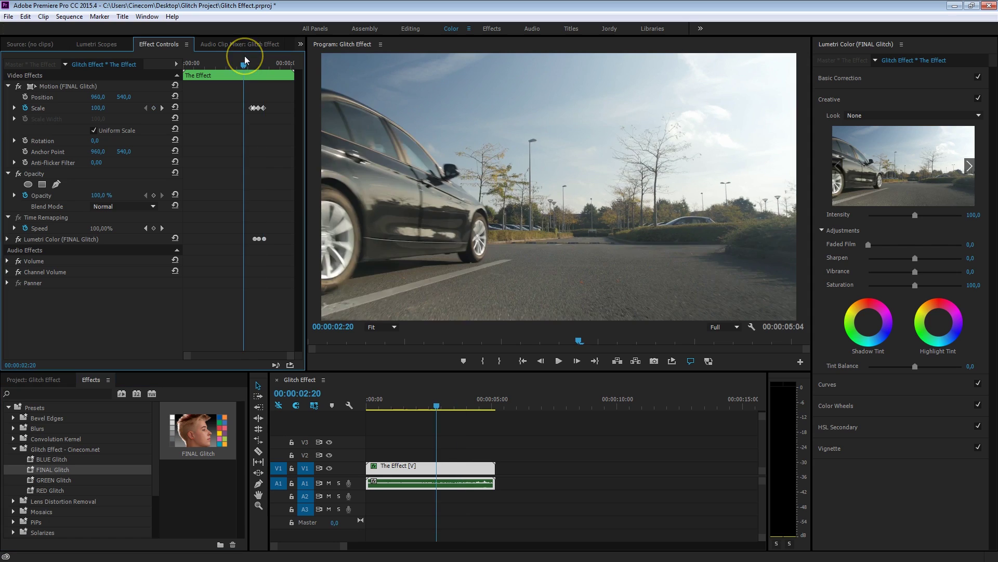
{"action": "key", "text": "space"}
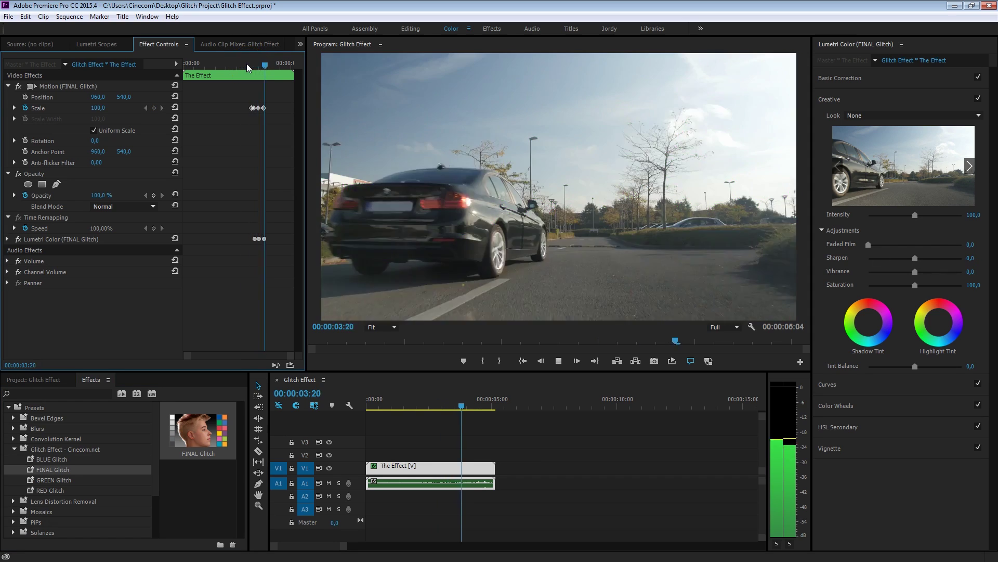
{"action": "mouse_move", "coordinate": [186, 62]}
{"action": "left_mouse_down"}
{"action": "mouse_move", "coordinate": [156, 67]}
{"action": "mouse_move", "coordinate": [210, 63]}
{"action": "mouse_move", "coordinate": [186, 62]}
{"action": "left_mouse_up"}
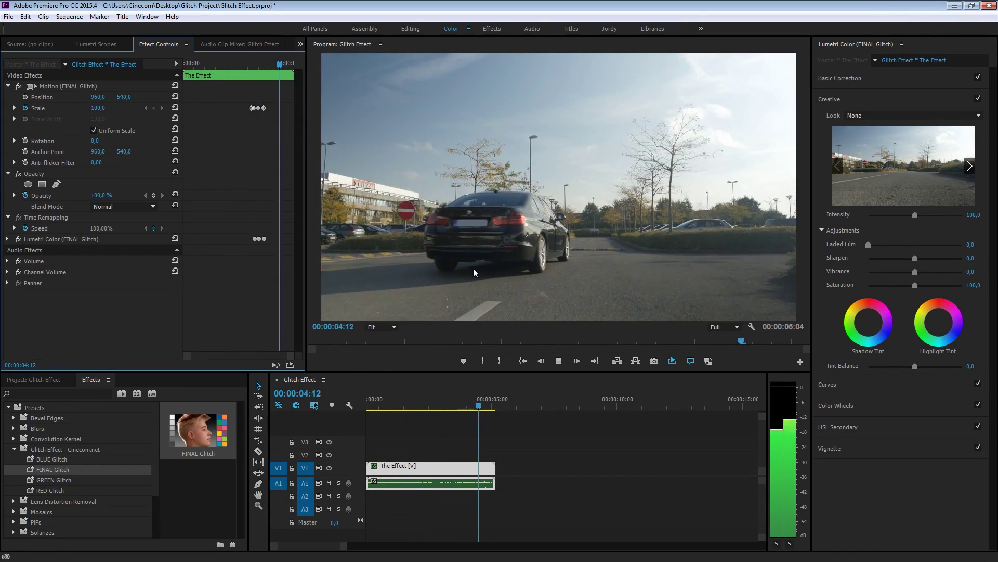
{"action": "key", "text": "space"}
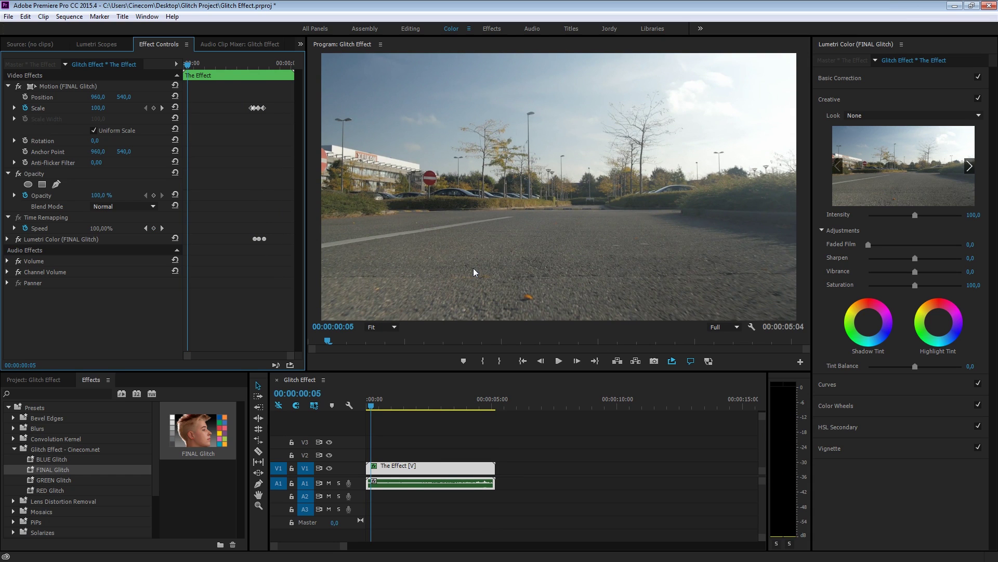
{"action": "key", "text": "space"}
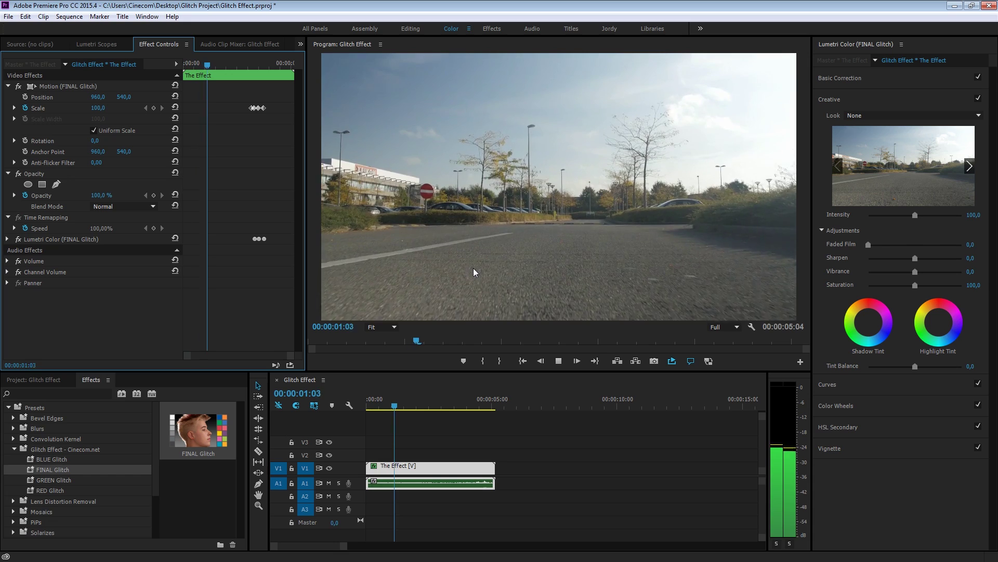